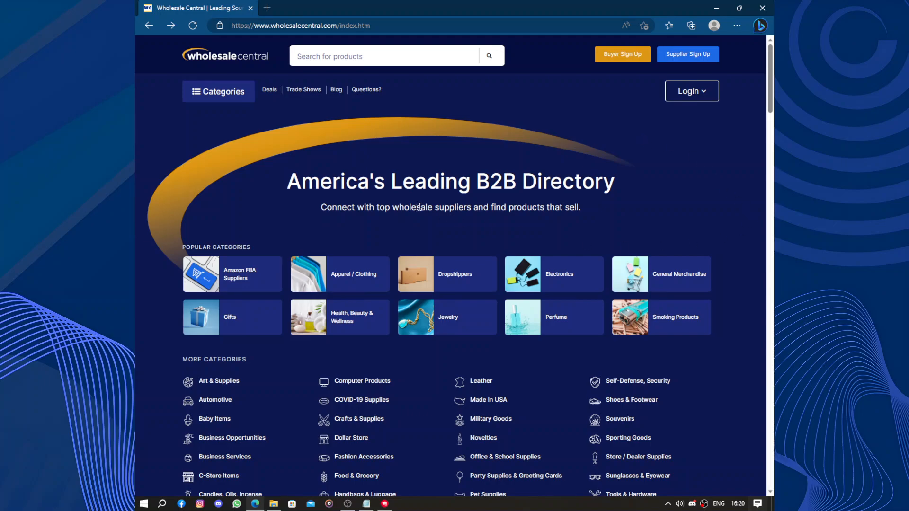
Look through the homepage's product categories, featured suppliers, sponsored listings and recommended suppliers
scroll(419, 207, down, 10)
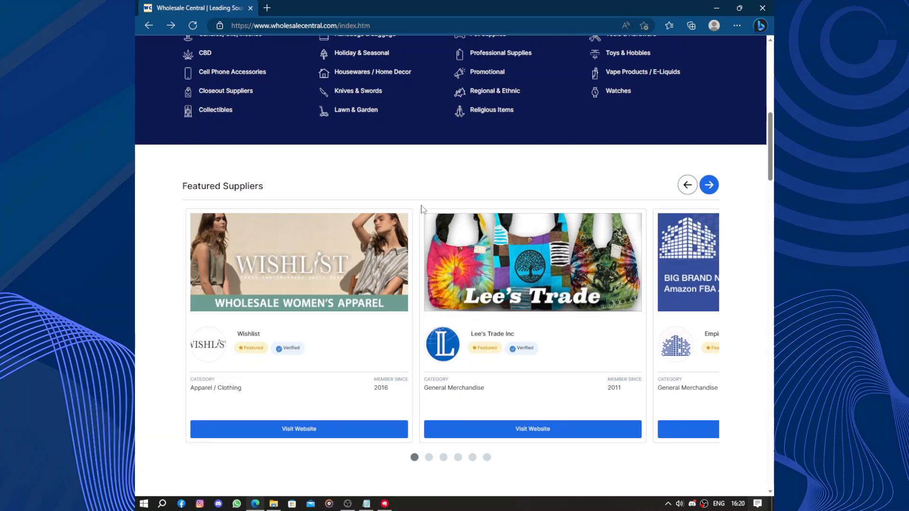
scroll(423, 209, down, 4)
scroll(423, 209, up, 12)
scroll(421, 208, up, 1)
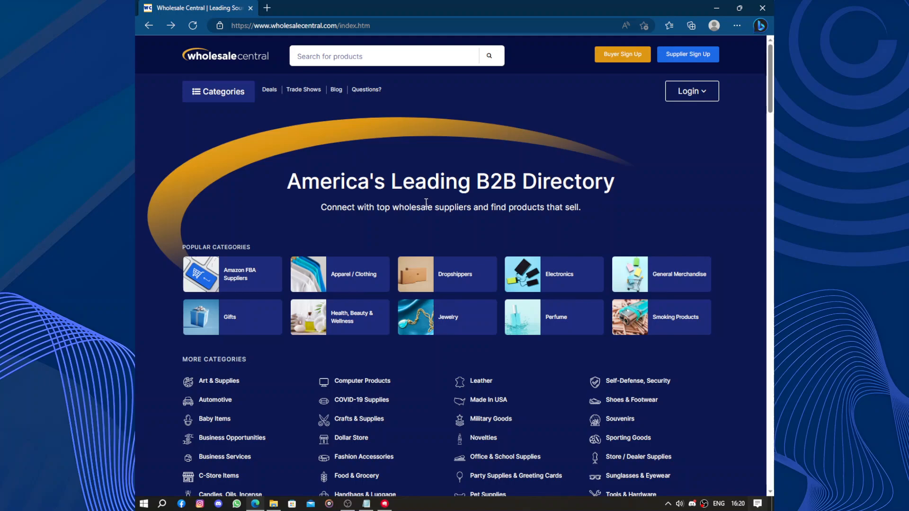
scroll(426, 202, down, 15)
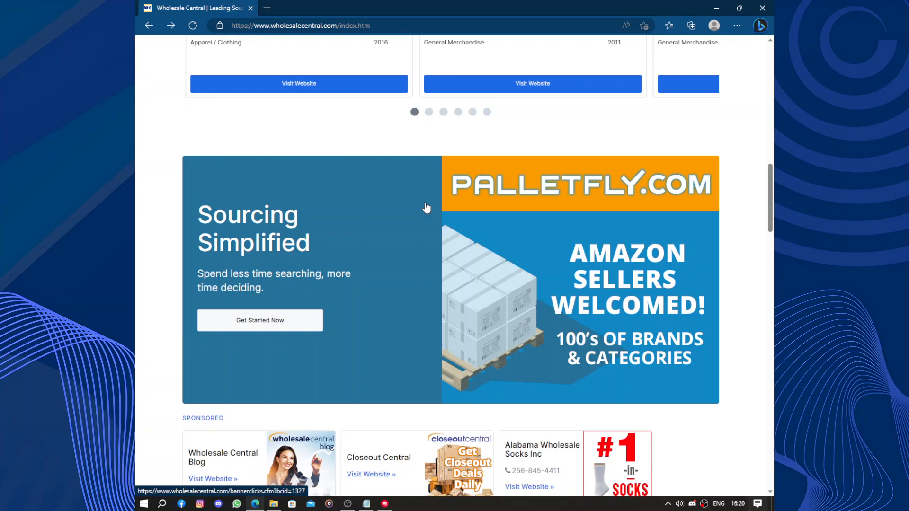
scroll(426, 207, down, 5)
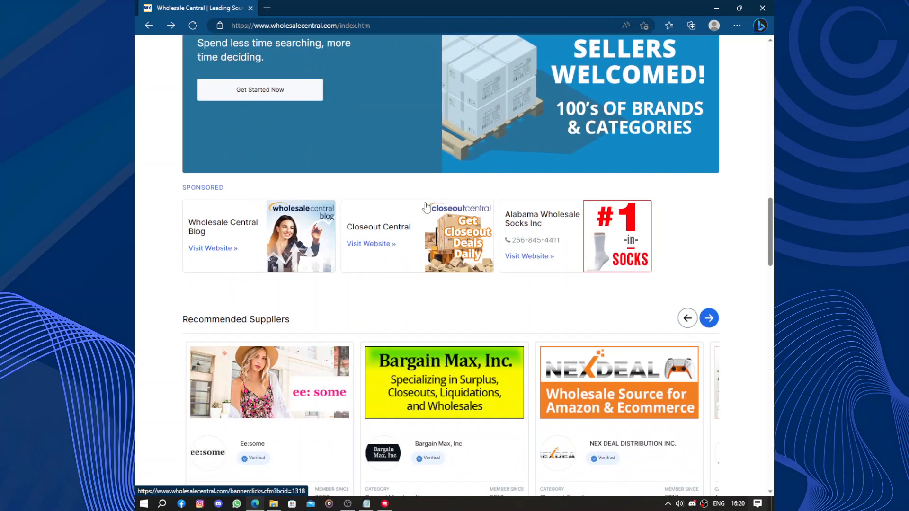
scroll(426, 207, down, 5)
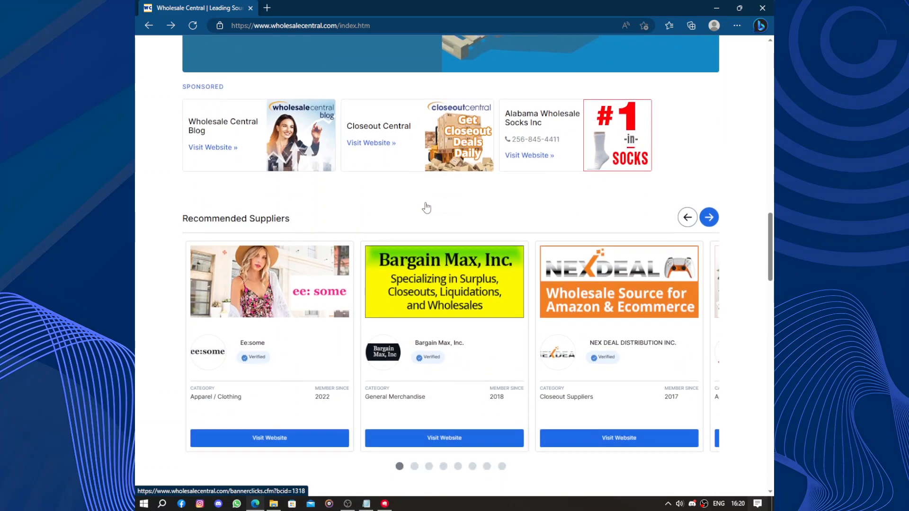
scroll(426, 207, down, 5)
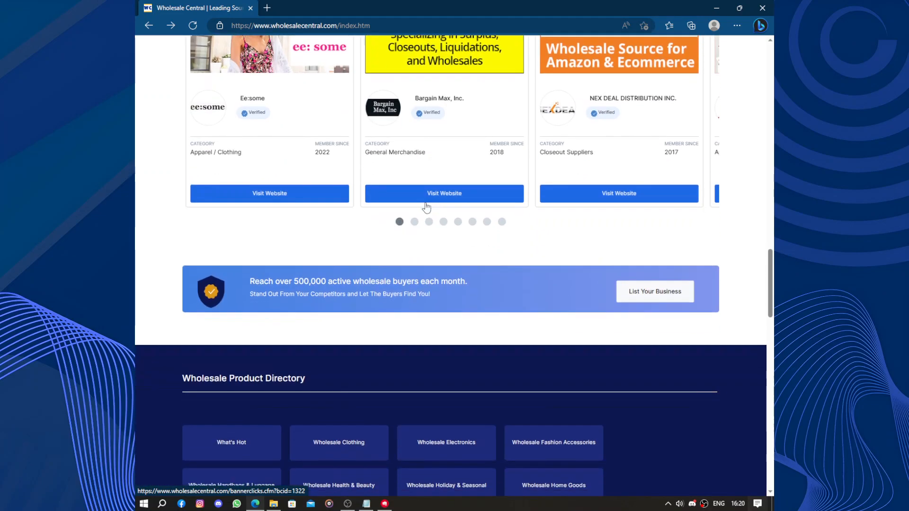
scroll(426, 207, up, 20)
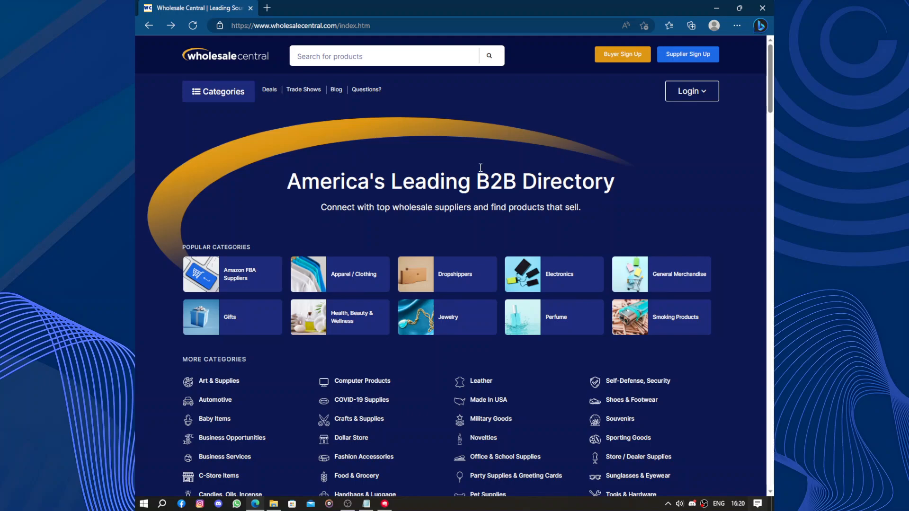
Open the supplier sign-up form and look over its sections
click(683, 59)
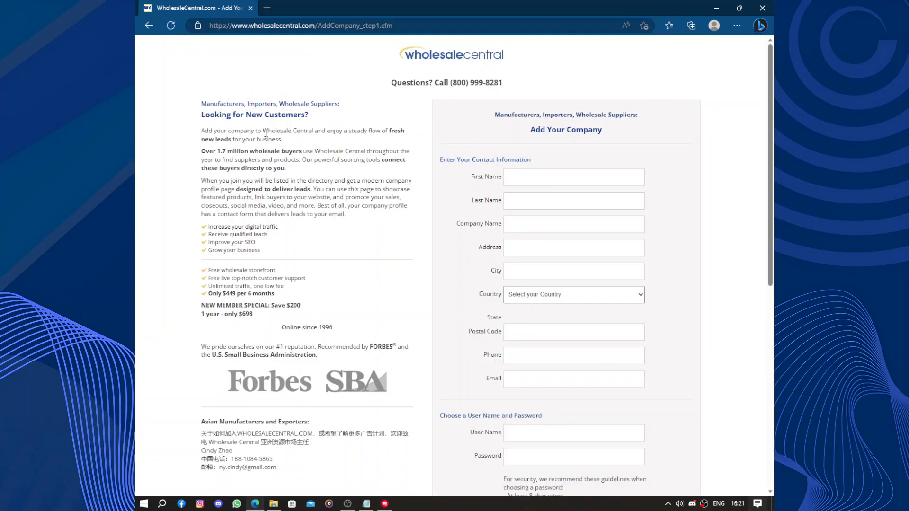
scroll(333, 209, down, 10)
scroll(332, 209, up, 10)
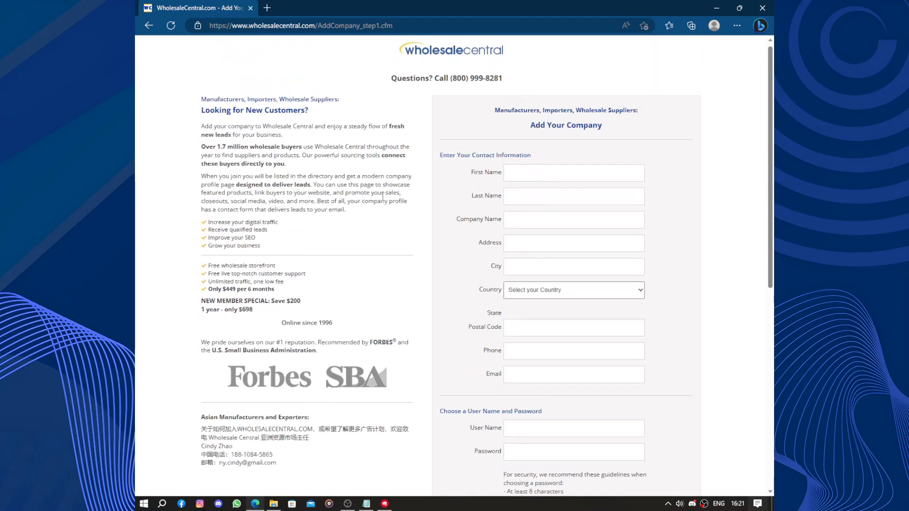
Fill in the contact's first and last name using the saved entries
click(528, 177)
click(525, 213)
click(528, 204)
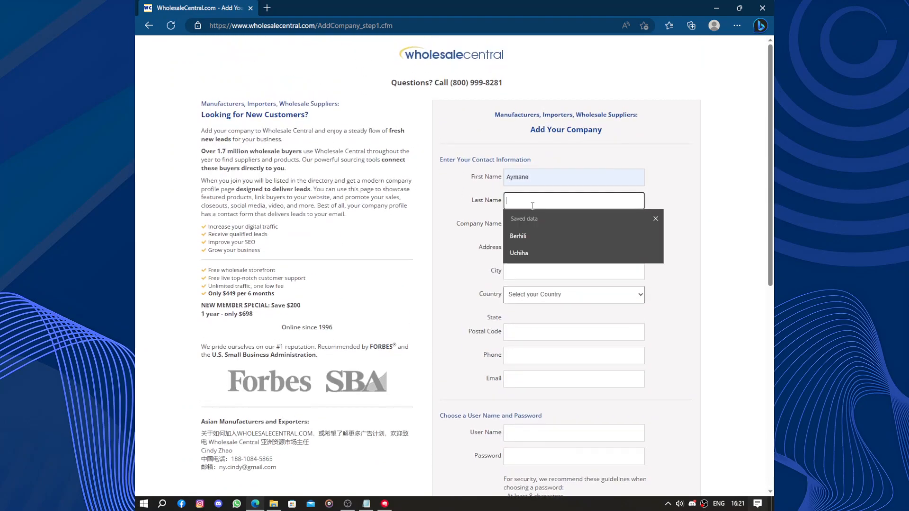
click(527, 228)
Enter Madara as the company name and fill in the company's street address and city from saved data
click(531, 226)
click(521, 259)
click(527, 247)
click(523, 283)
click(531, 267)
click(518, 306)
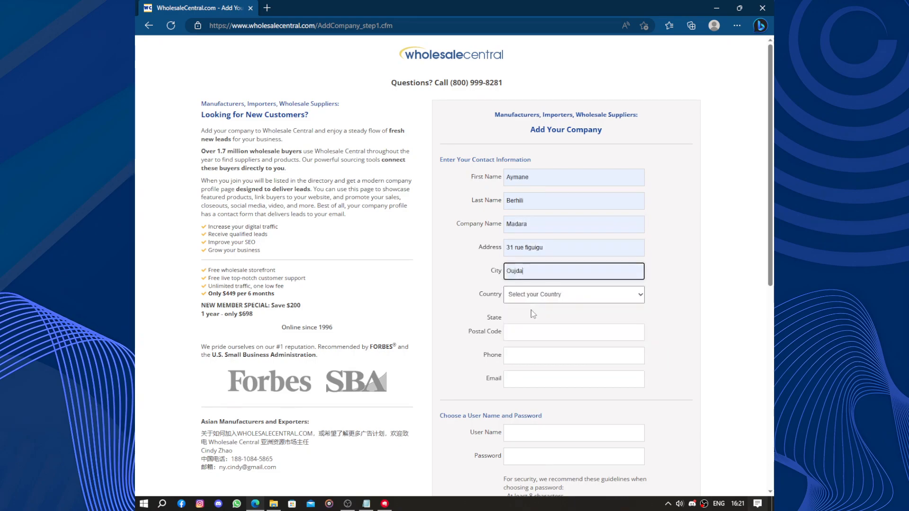
Set the country to Morocco and the state to All Areas
click(531, 298)
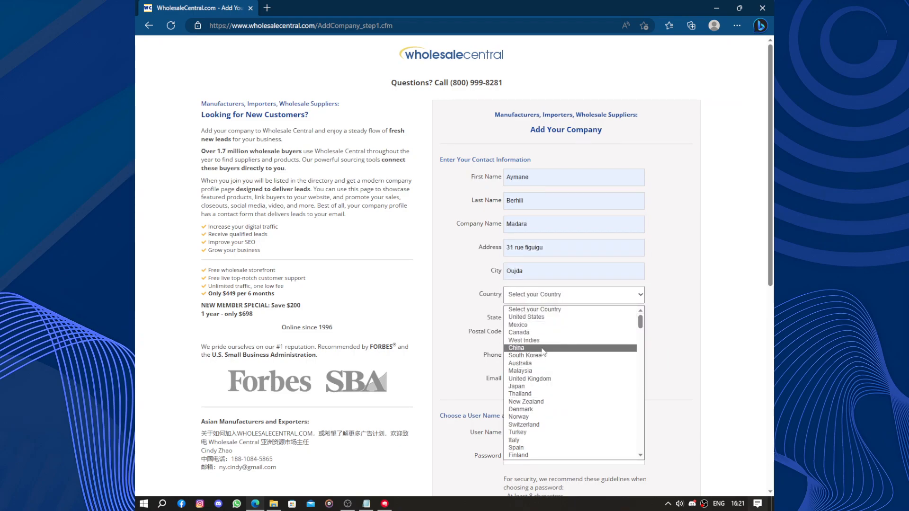
scroll(564, 351, down, 2)
scroll(563, 347, down, 20)
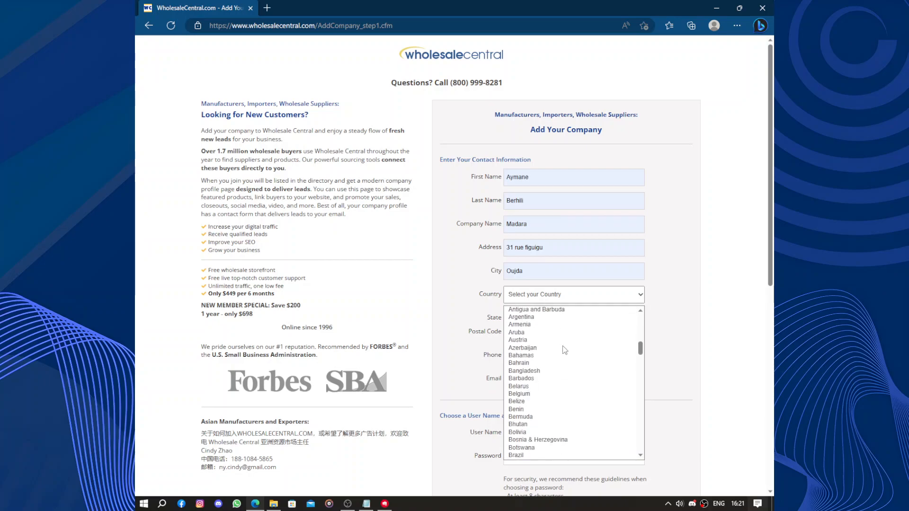
scroll(563, 350, down, 11)
scroll(564, 350, up, 3)
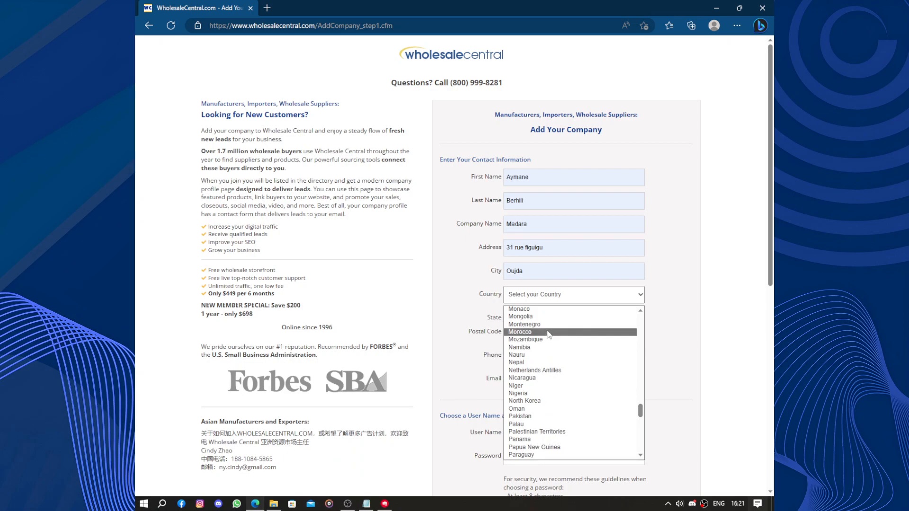
click(551, 332)
click(558, 326)
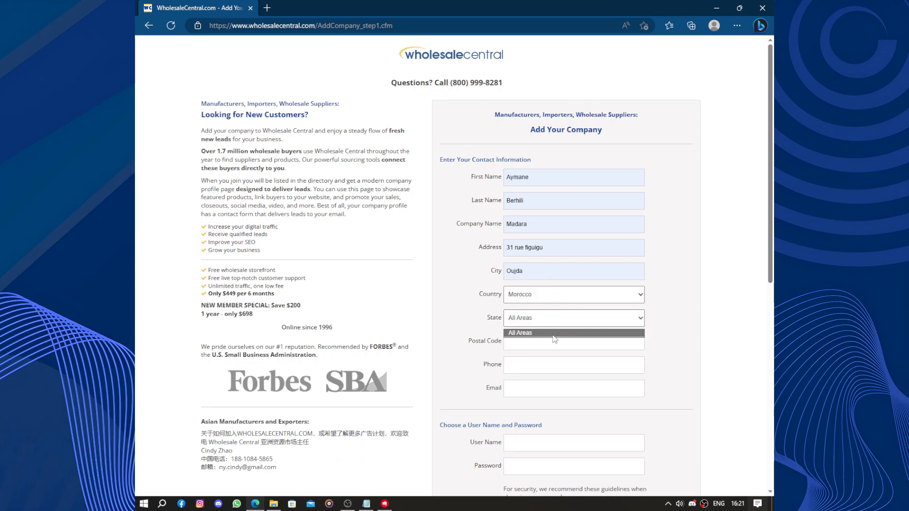
click(549, 334)
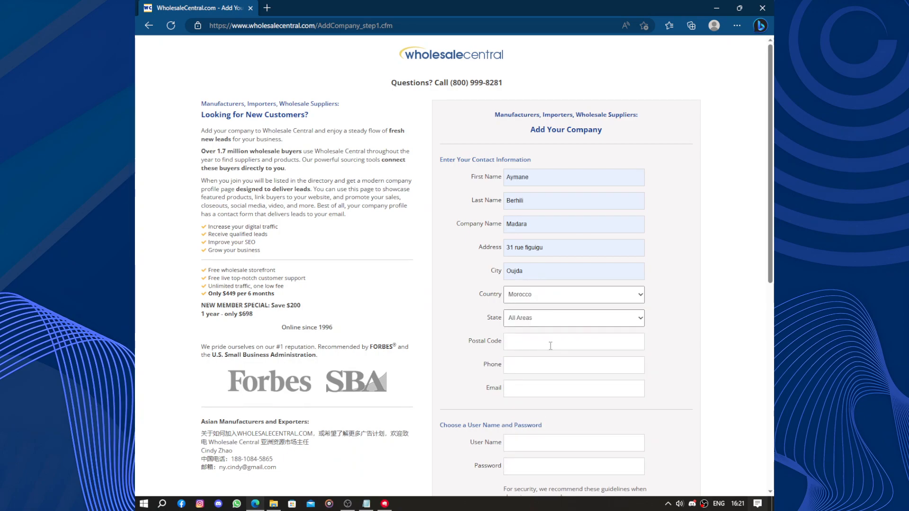
Fill in the contact's postal code and phone number using the saved entries
click(548, 345)
click(538, 374)
click(541, 372)
click(533, 400)
click(540, 388)
click(540, 423)
key(ctrl+a)
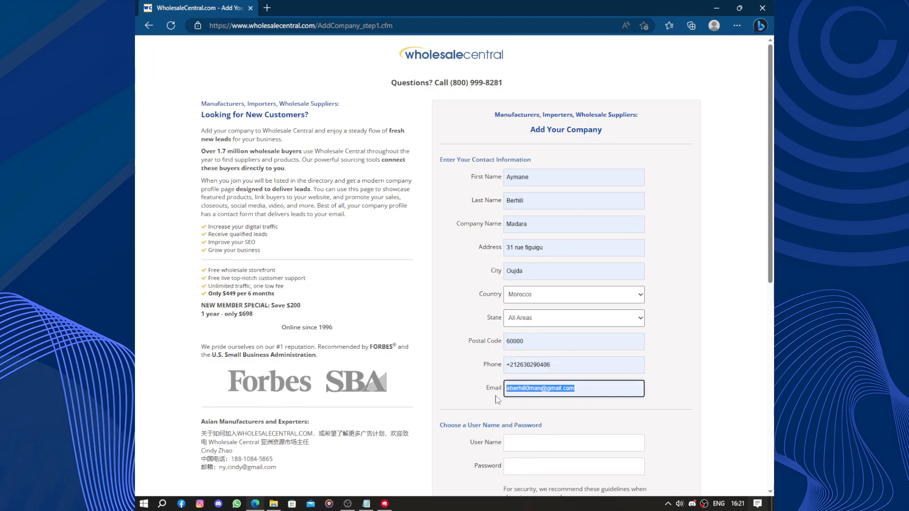
key(BackSpace)
Fill in the contact's e-mail, the account user name and the account password, leaving the promo code empty
click(528, 394)
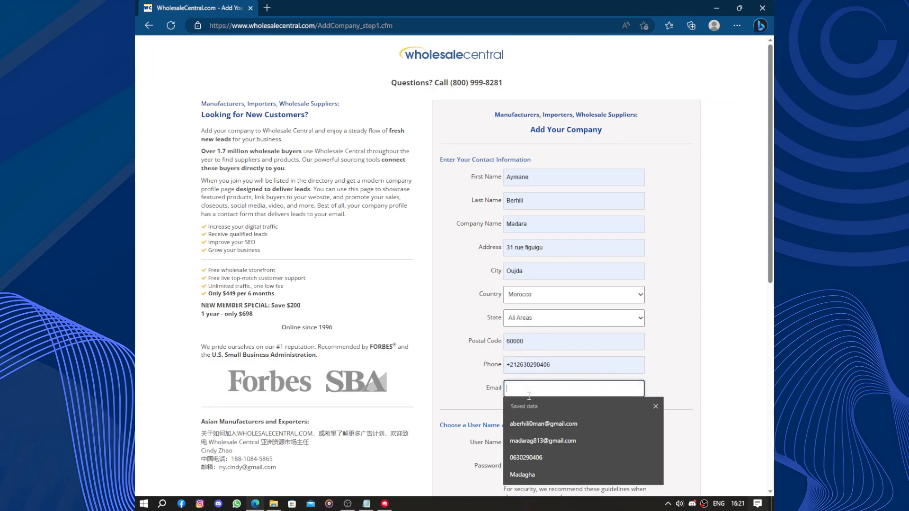
click(532, 440)
scroll(678, 347, down, 5)
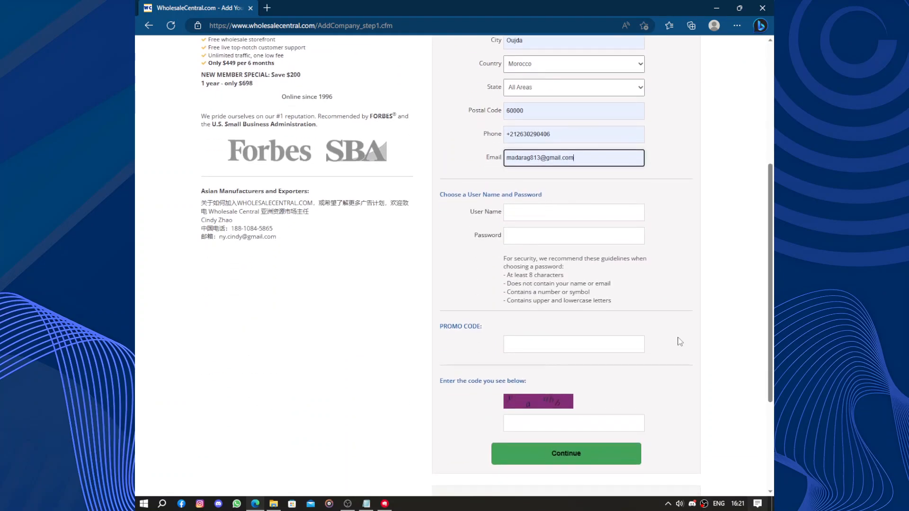
click(532, 212)
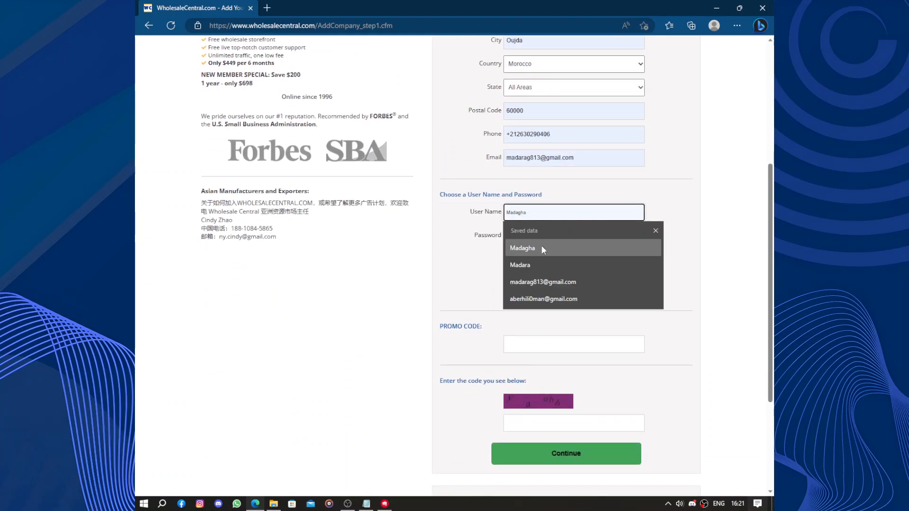
click(542, 246)
click(548, 240)
text(M*****)
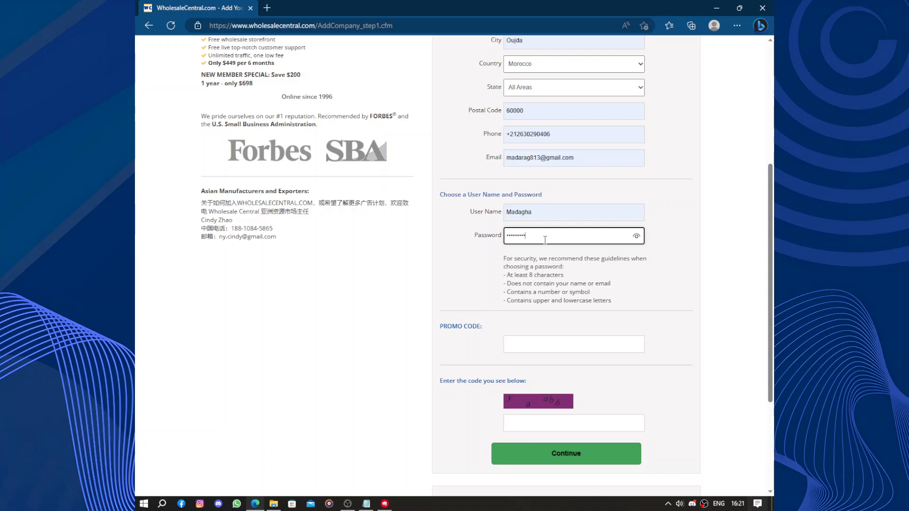
click(568, 346)
click(634, 299)
Enter the verification code shown in the image and continue to the listing page
scroll(634, 298, down, 3)
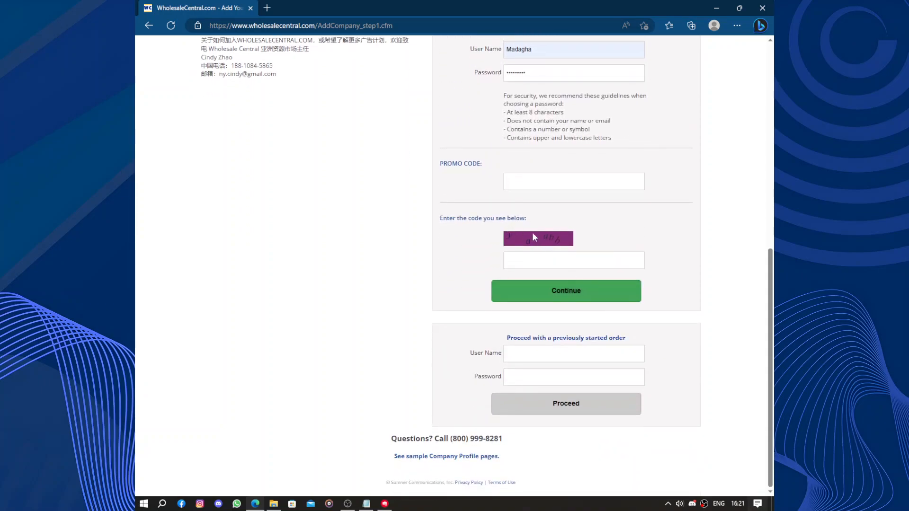
click(559, 264)
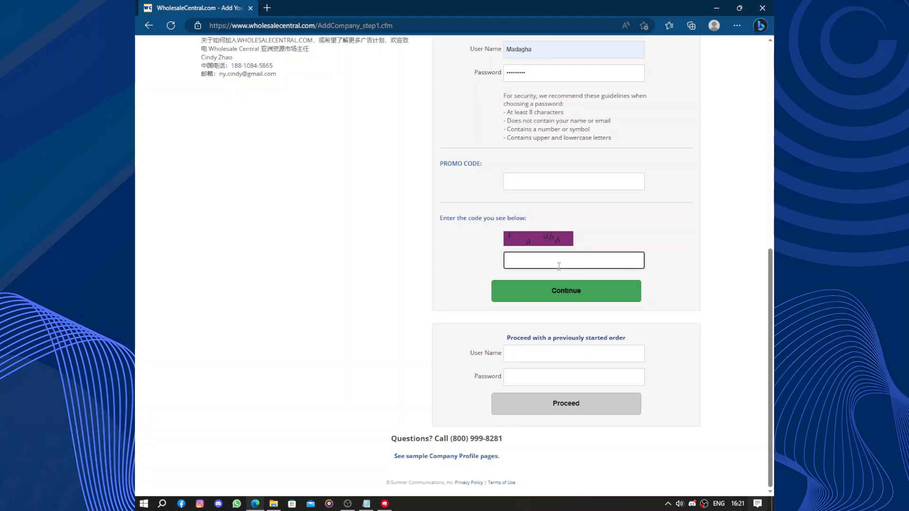
text(yaabb)
click(593, 295)
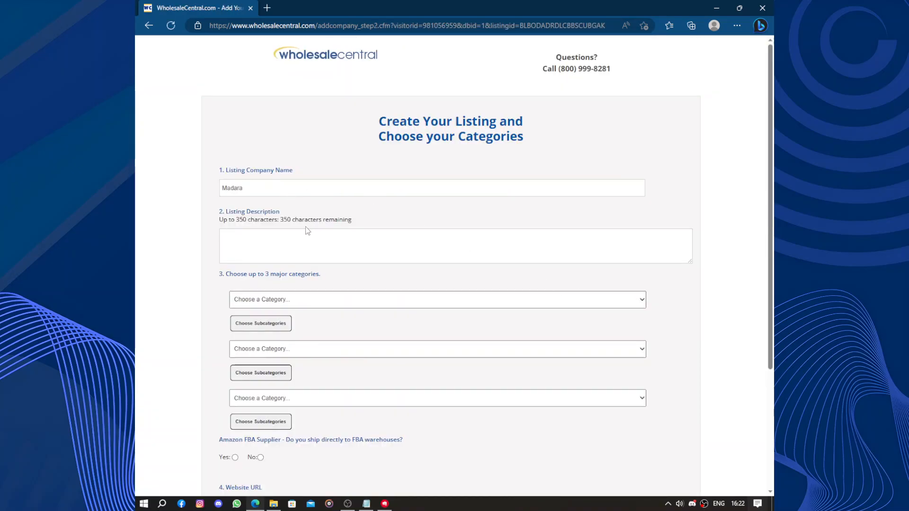
Enter "I am no company ..." as the listing description and choose COVID-19 Supplies, Smoking Products and Dollar Store as the three major categories
click(268, 233)
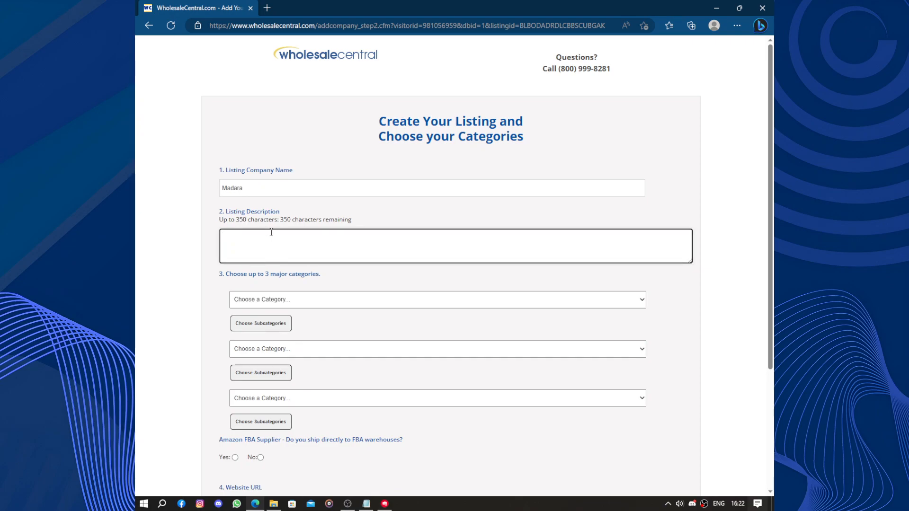
text(I am no company ...)
scroll(358, 215, down, 2)
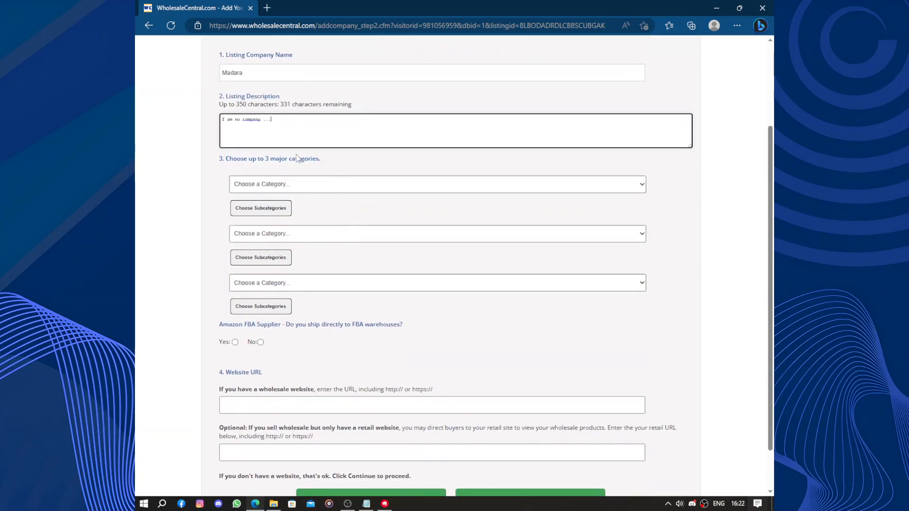
click(332, 187)
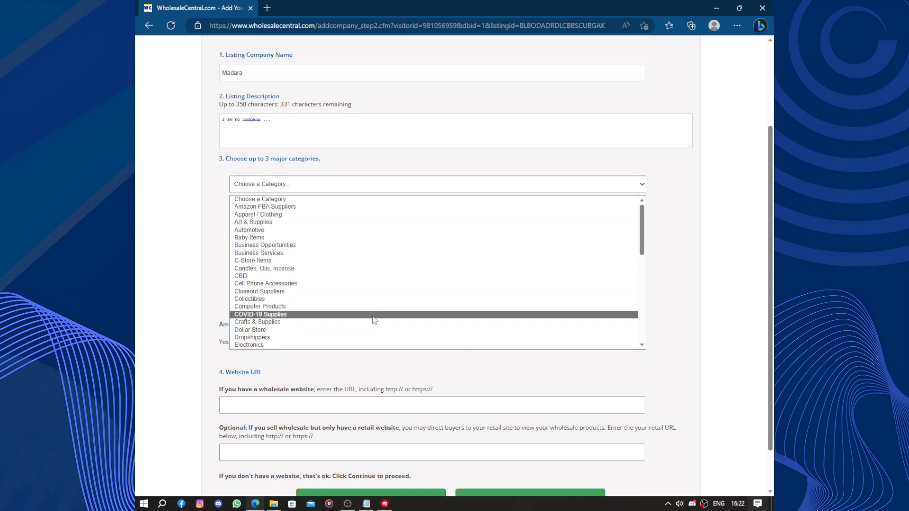
click(372, 315)
click(349, 234)
scroll(388, 339, down, 12)
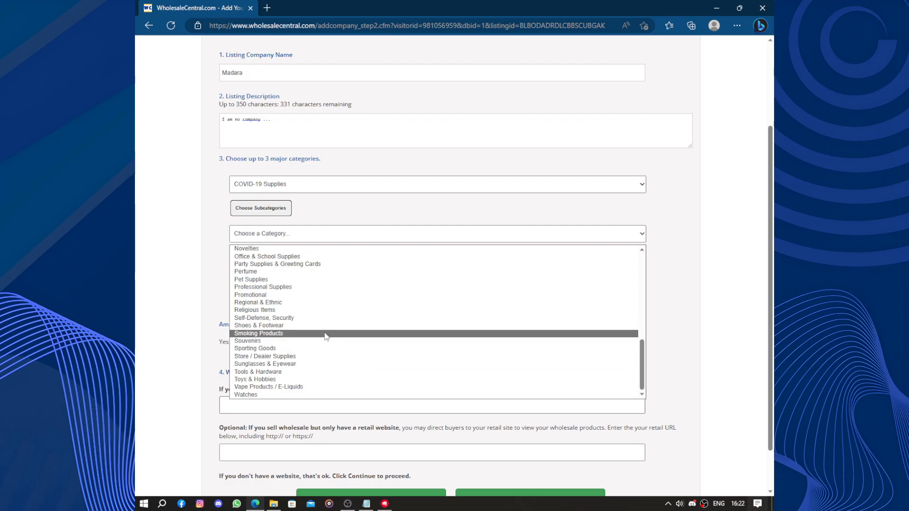
click(325, 333)
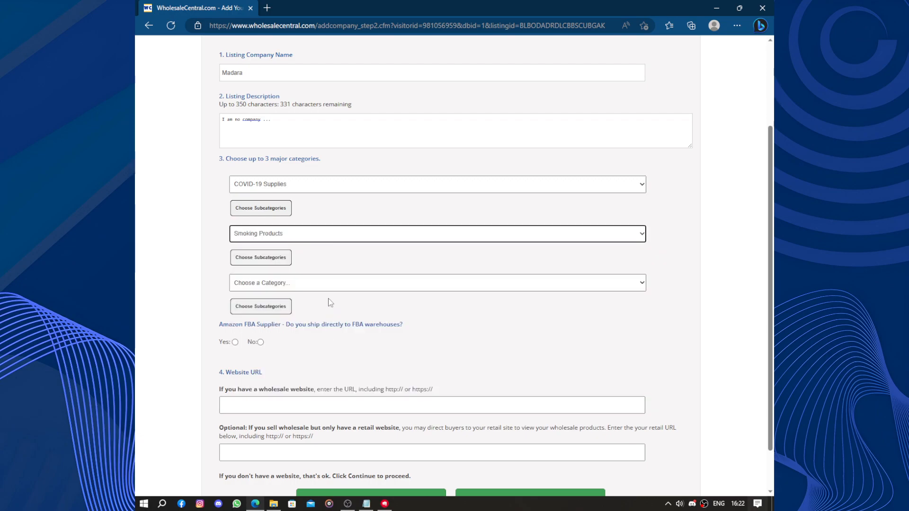
click(340, 283)
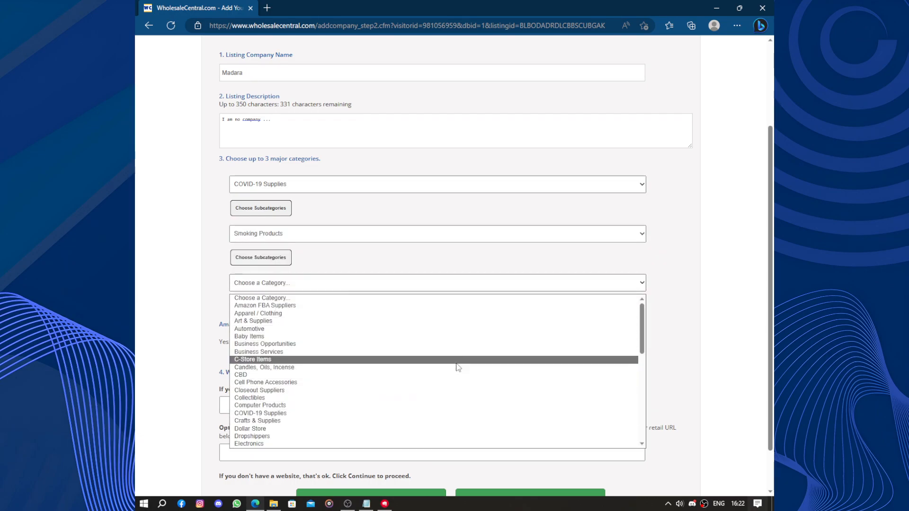
click(415, 428)
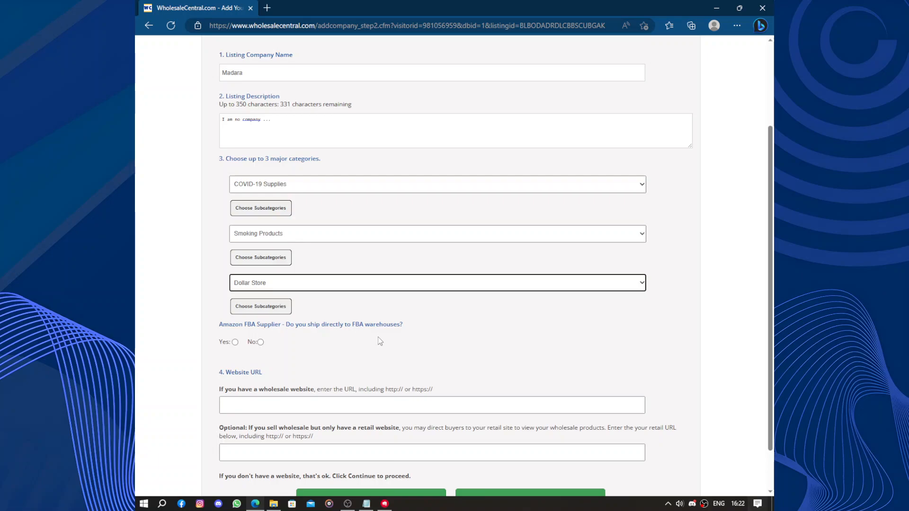
Answer No to shipping directly to Amazon FBA warehouses and continue to the company profile page without a website URL
click(260, 342)
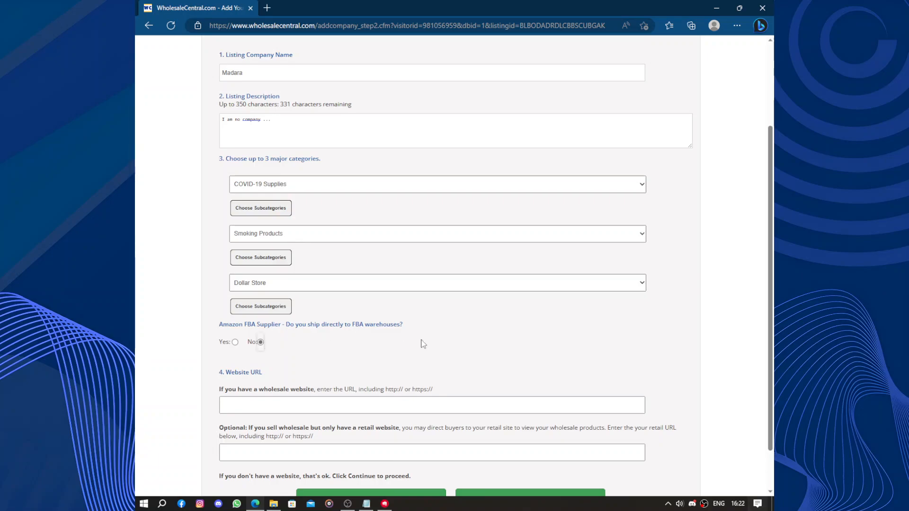
scroll(403, 346, down, 1)
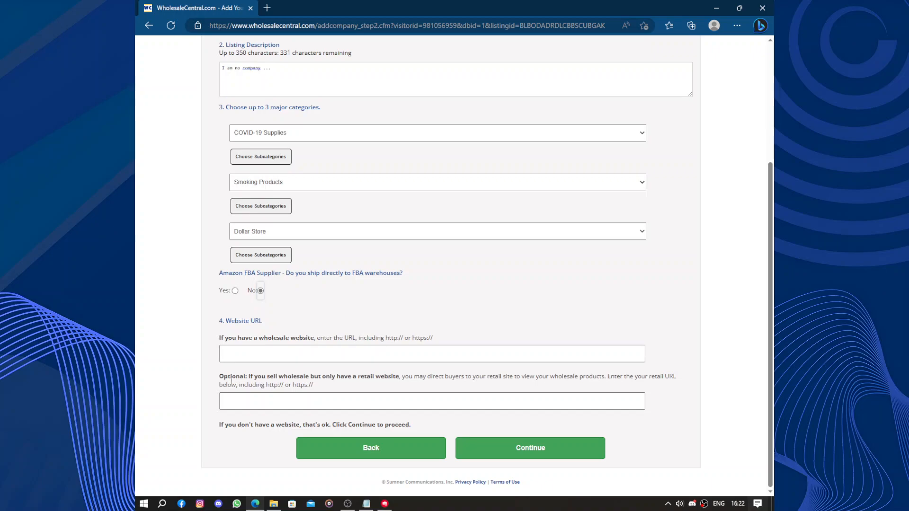
click(274, 354)
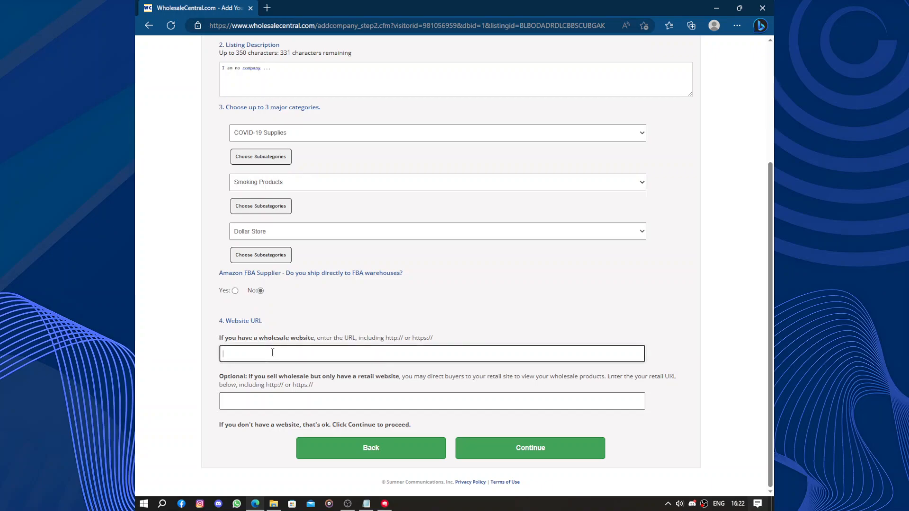
click(497, 454)
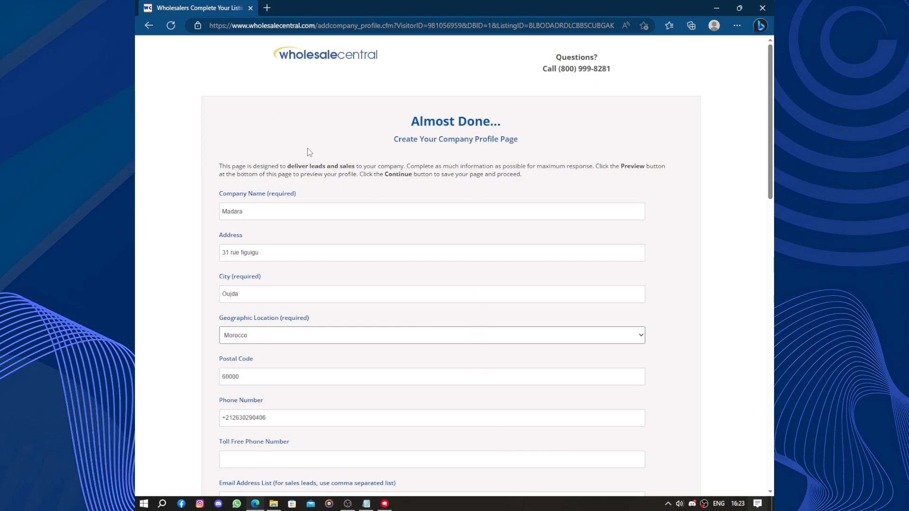
Review the prefilled company details and fill in the toll-free phone number from the saved contact data
scroll(403, 188, down, 5)
scroll(402, 188, down, 3)
scroll(402, 188, up, 6)
scroll(401, 186, down, 2)
scroll(401, 184, down, 4)
scroll(402, 183, up, 2)
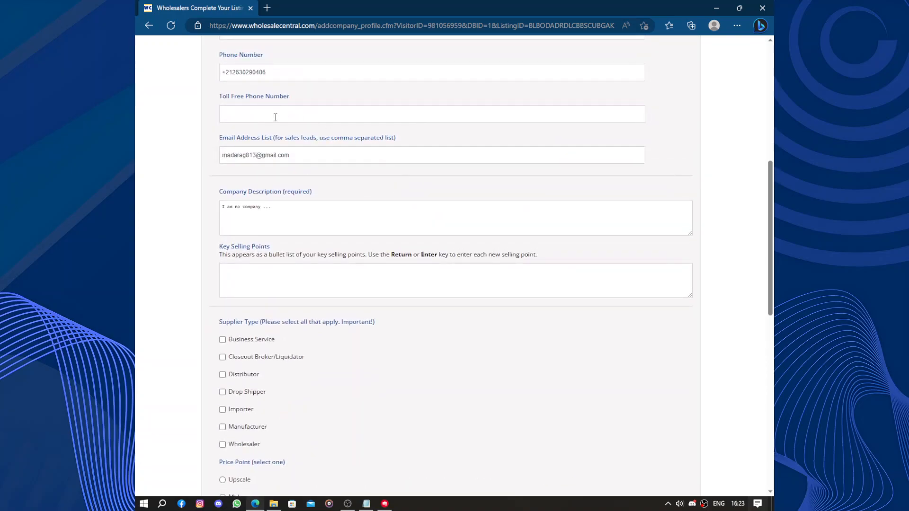
click(275, 117)
click(274, 153)
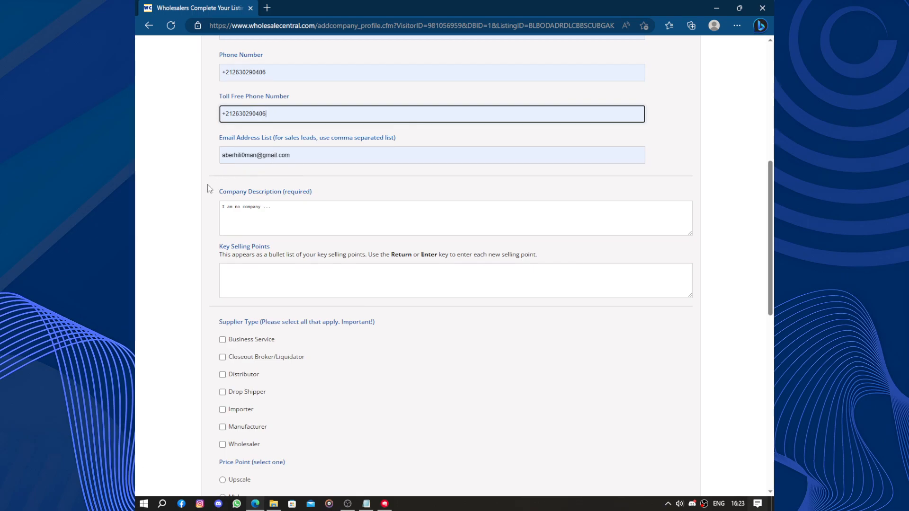
Enter "nowhere" as the company's key selling points
scroll(197, 197, down, 2)
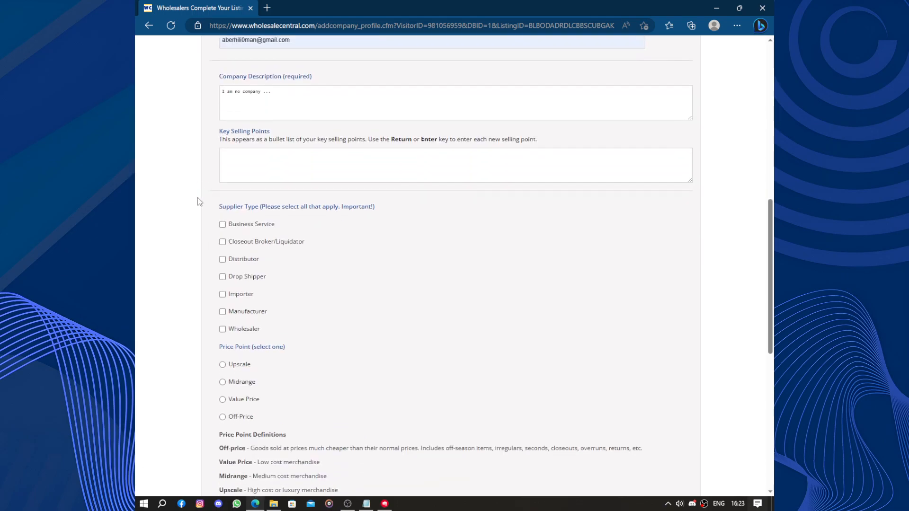
click(272, 175)
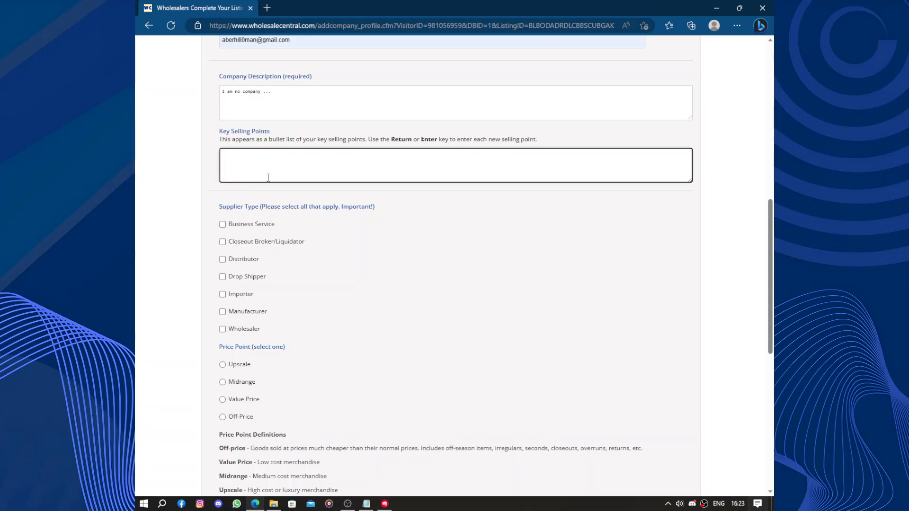
text(nowh)
text(ere)
click(137, 99)
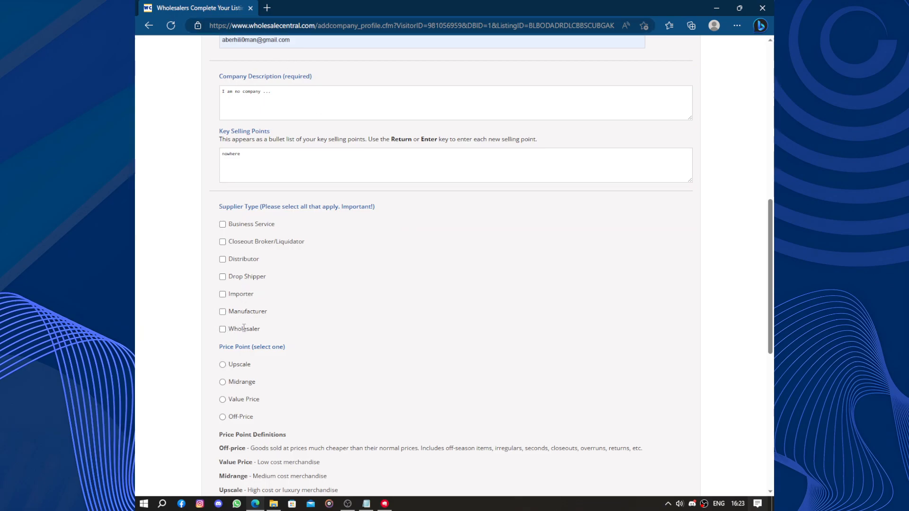
Mark Wholesaler and Drop Shipper as supplier types and choose Off-Price as the price point
click(222, 329)
click(222, 277)
scroll(296, 264, down, 5)
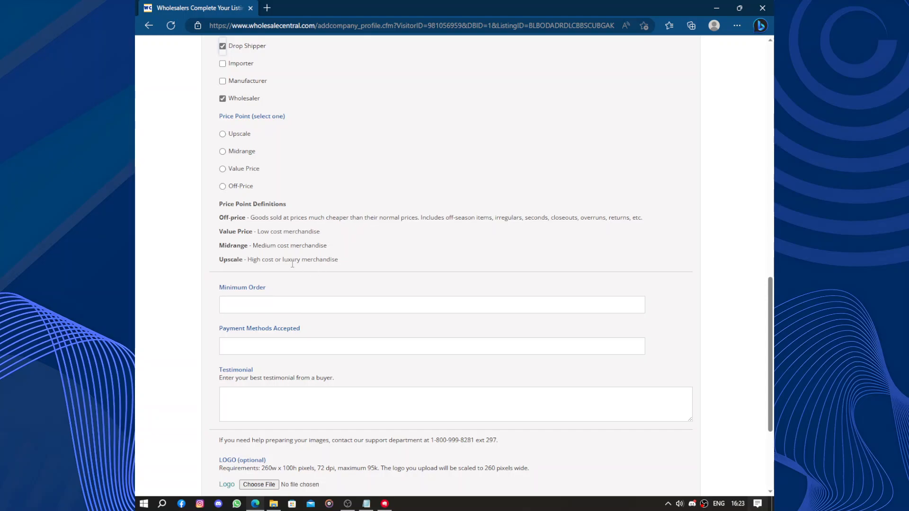
click(234, 188)
Set the minimum order to 0 and the accepted payment methods to "ANY"
scroll(397, 228, down, 2)
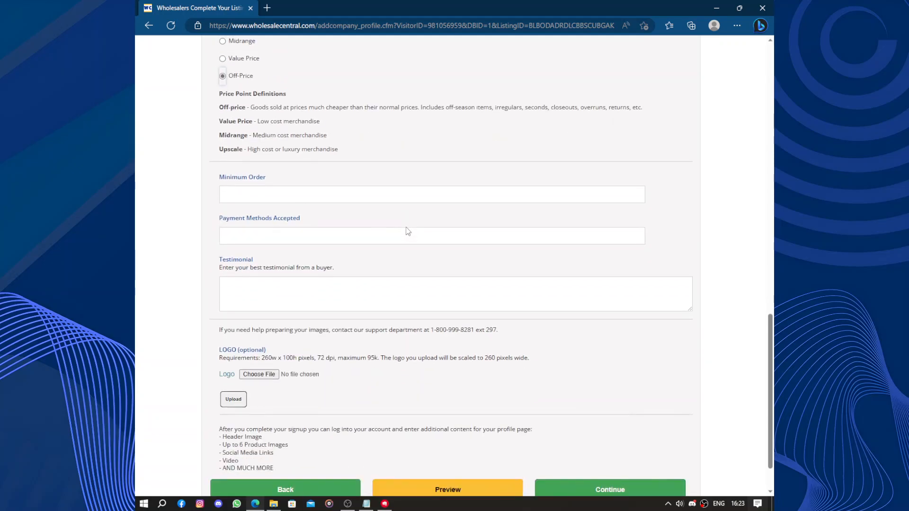
click(253, 185)
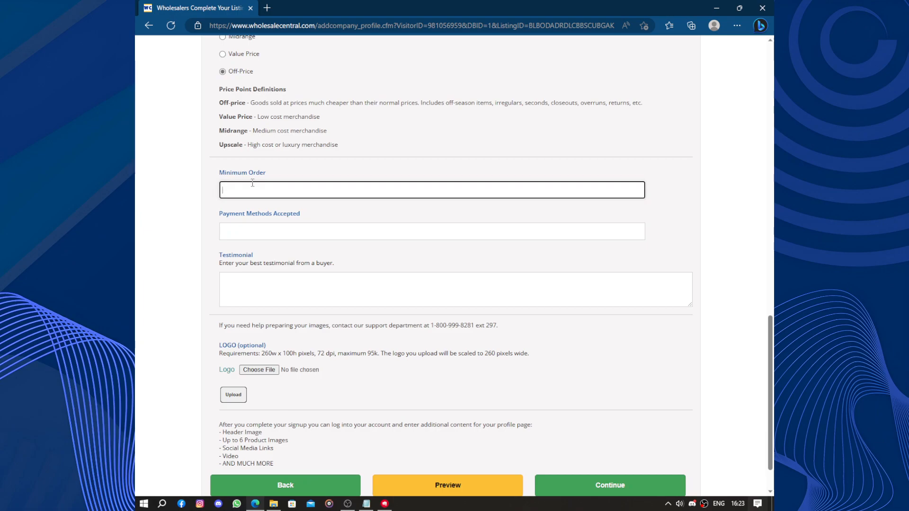
click(284, 230)
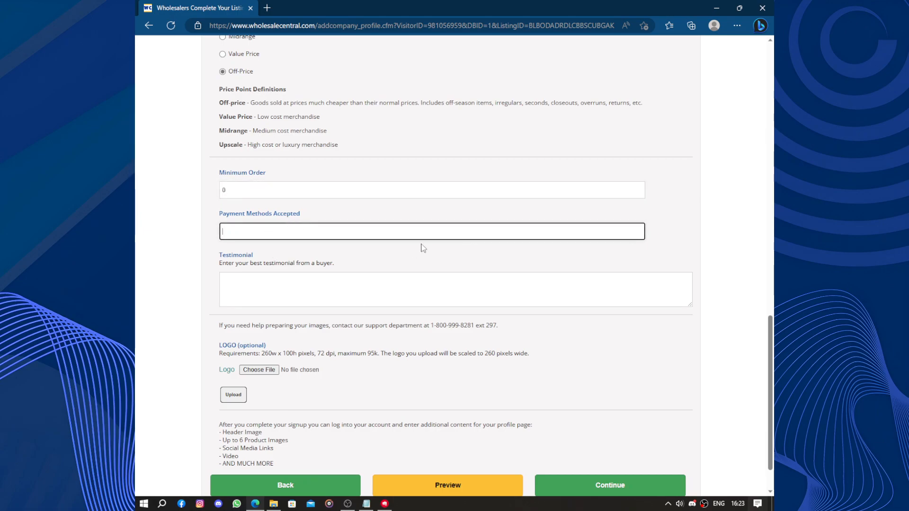
text(ANY)
Enter "He is no company..." as the buyer testimonial and continue to the payment page without a logo
click(364, 295)
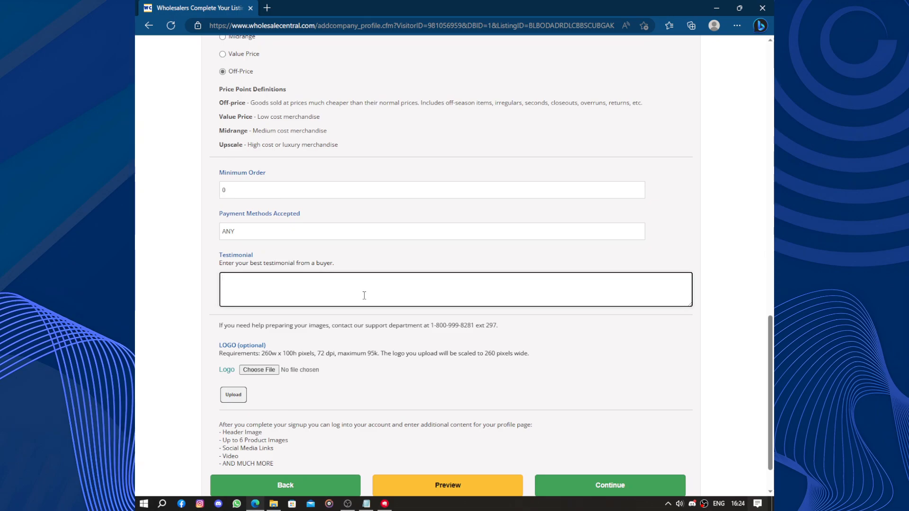
text(He is no company...)
click(373, 343)
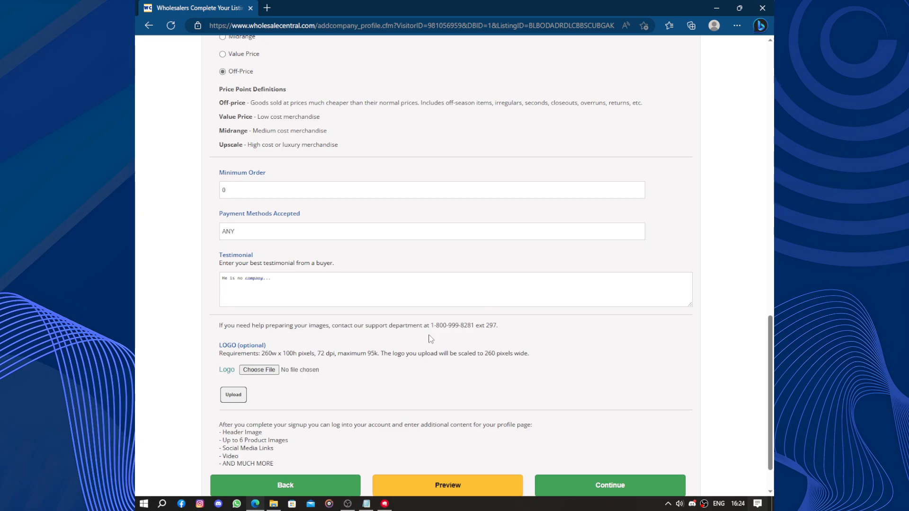
scroll(429, 339, down, 1)
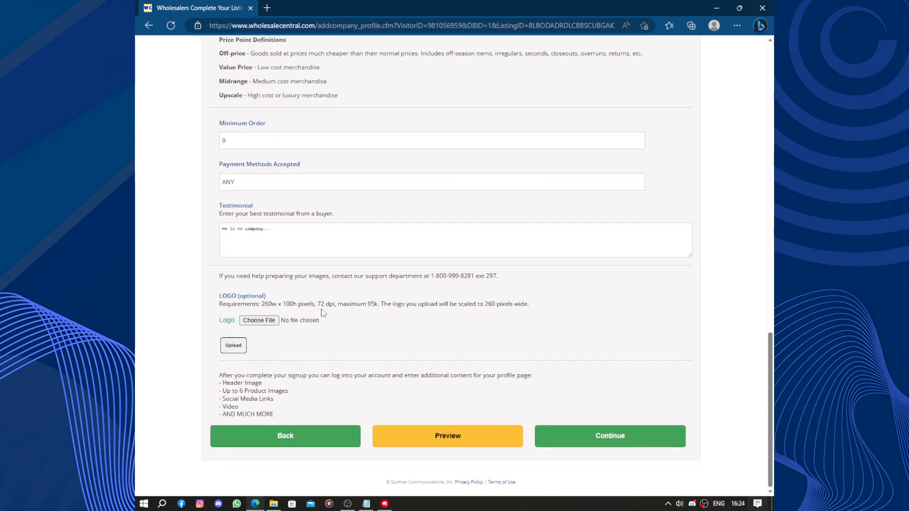
click(594, 435)
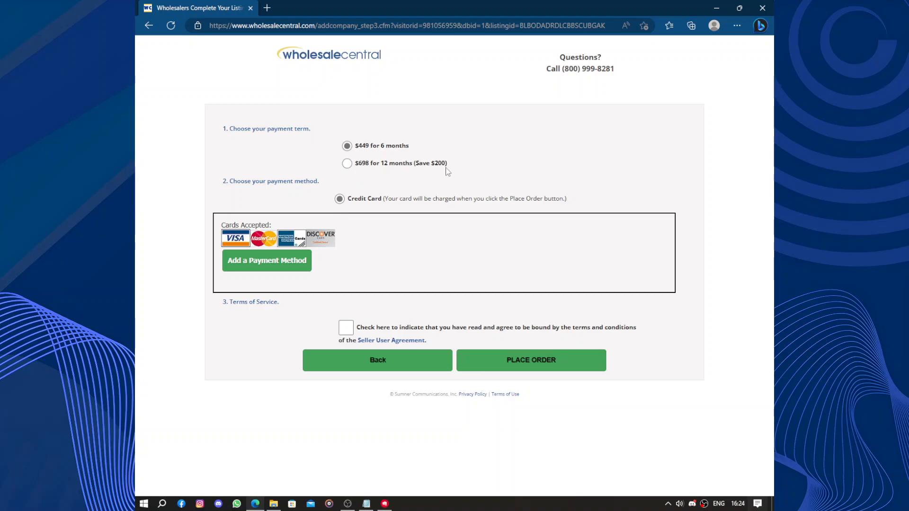
Choose the $449 for 6 months payment term and agree to the Seller User Agreement
click(348, 164)
click(348, 148)
click(345, 327)
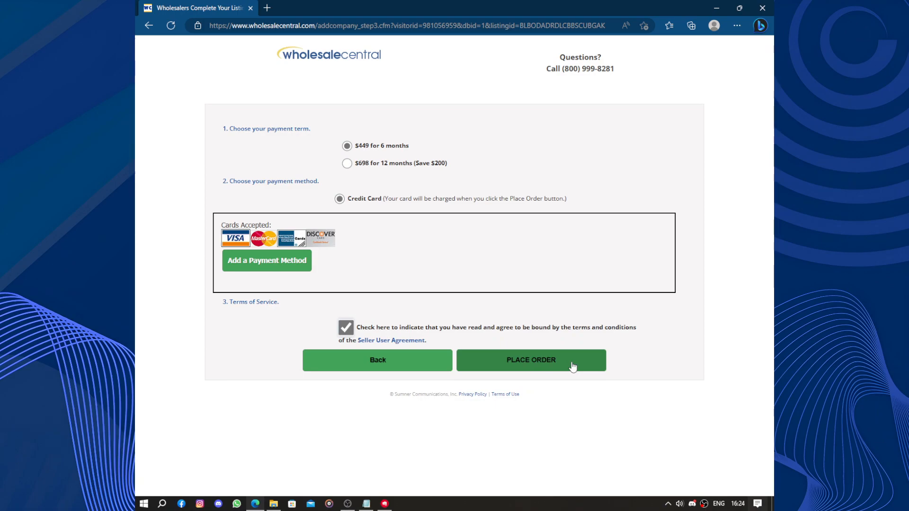
Leave the order page for the Wholesale Central home page and examine its popular and additional product categories
click(353, 63)
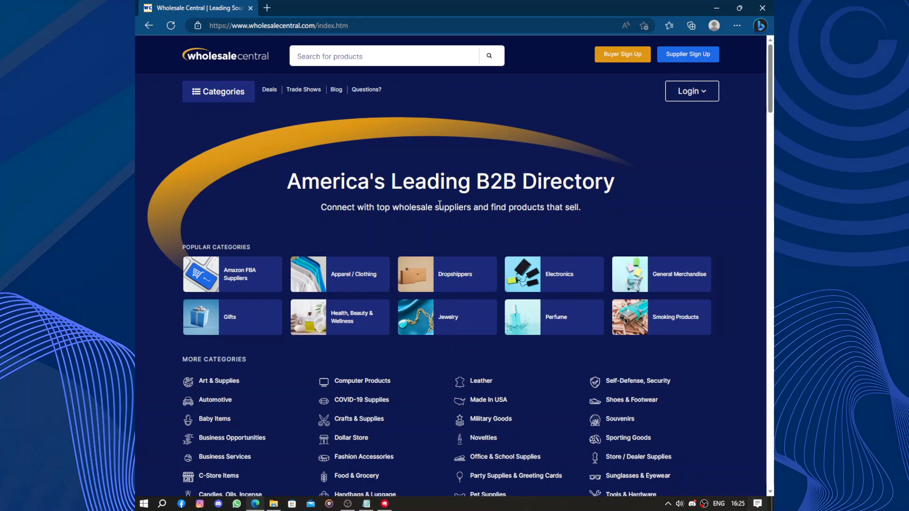
scroll(439, 205, down, 5)
scroll(440, 205, down, 4)
scroll(440, 209, up, 9)
right_click(567, 116)
click(482, 150)
scroll(482, 158, down, 5)
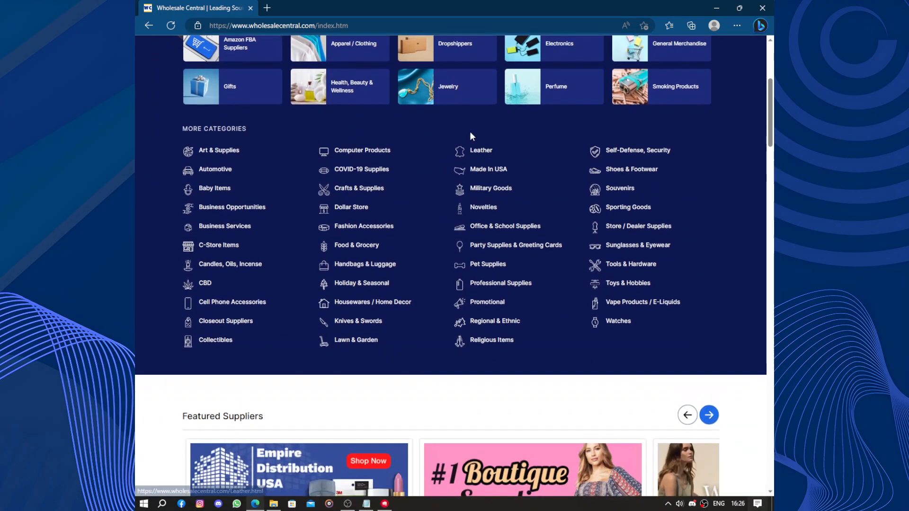
scroll(709, 216, down, 1)
scroll(709, 216, down, 4)
Page through the featured suppliers and look over the recommended suppliers on the home page
click(709, 185)
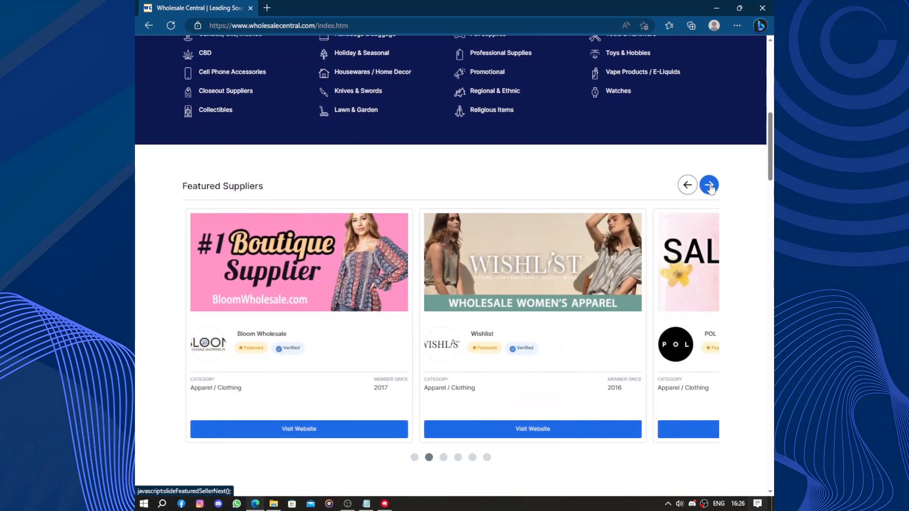
click(708, 185)
click(708, 185)
click(709, 186)
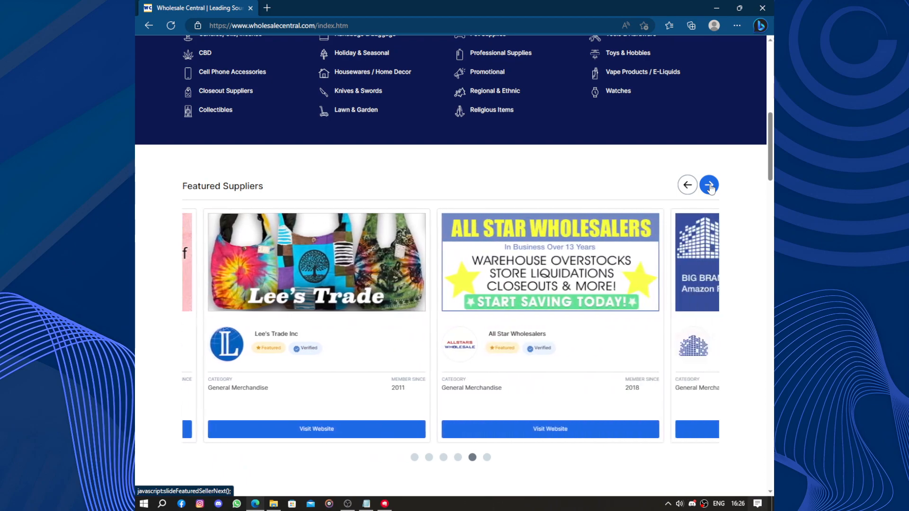
scroll(710, 187, down, 16)
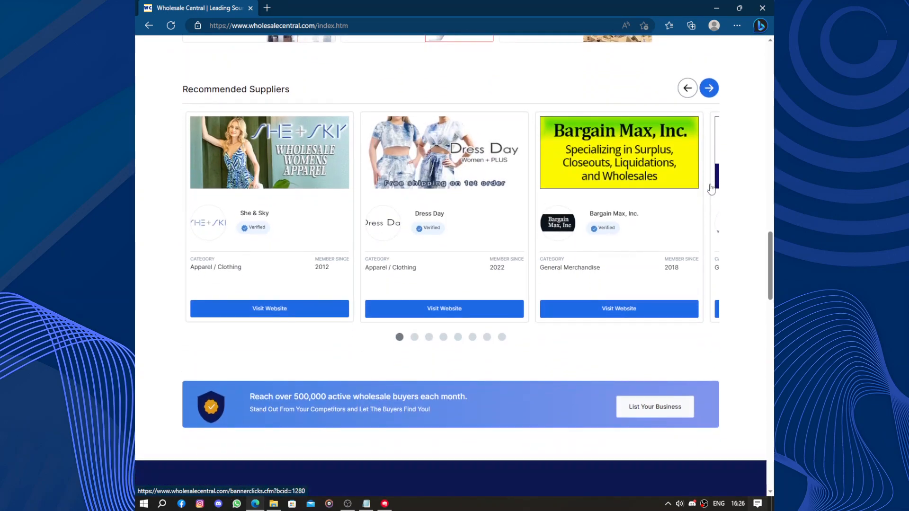
scroll(710, 188, up, 20)
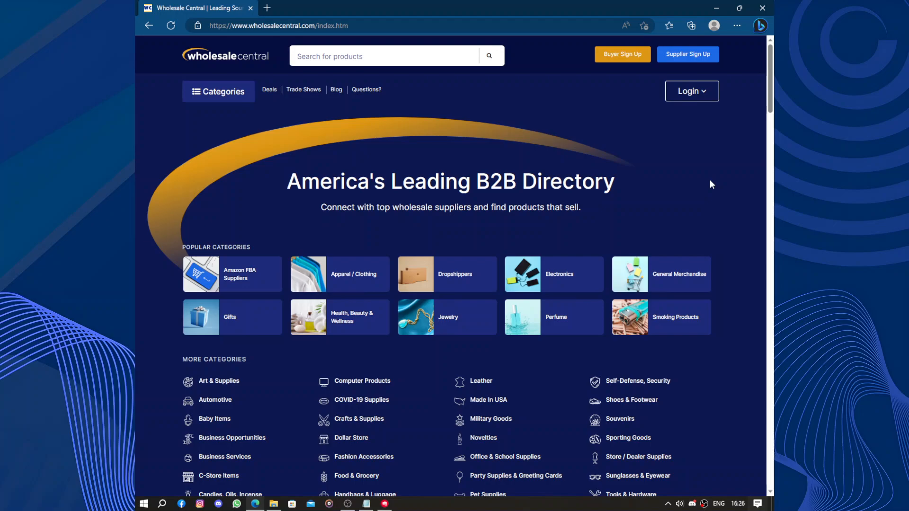
right_click(710, 182)
click(693, 158)
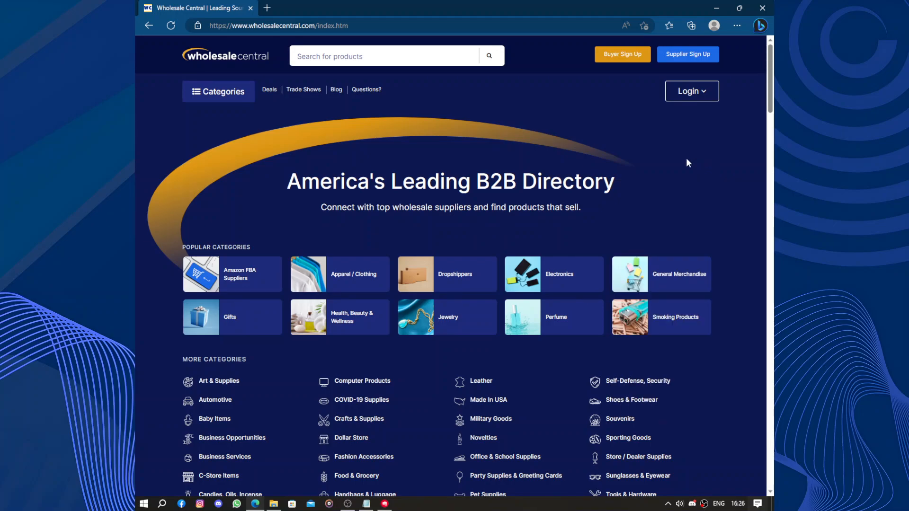
View the wholesale deals page and open the closeouts site to examine its featured lots and lot categories
click(270, 89)
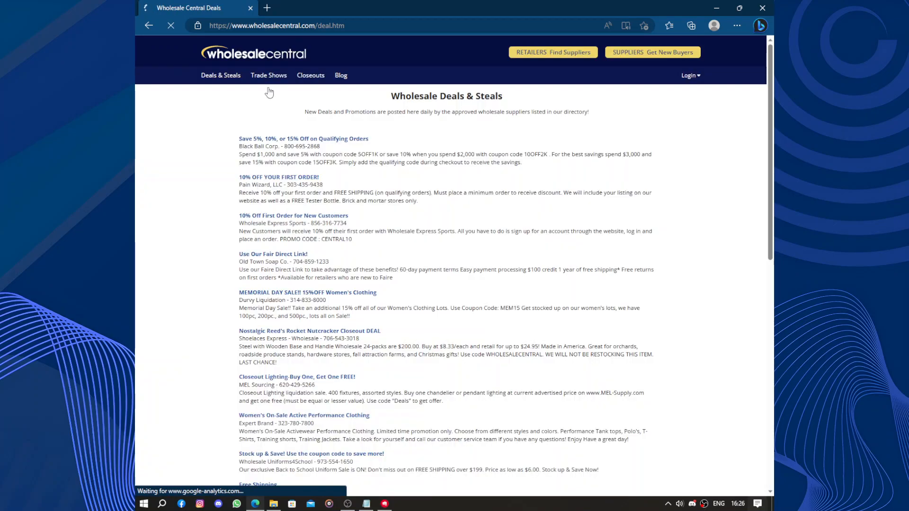
click(273, 78)
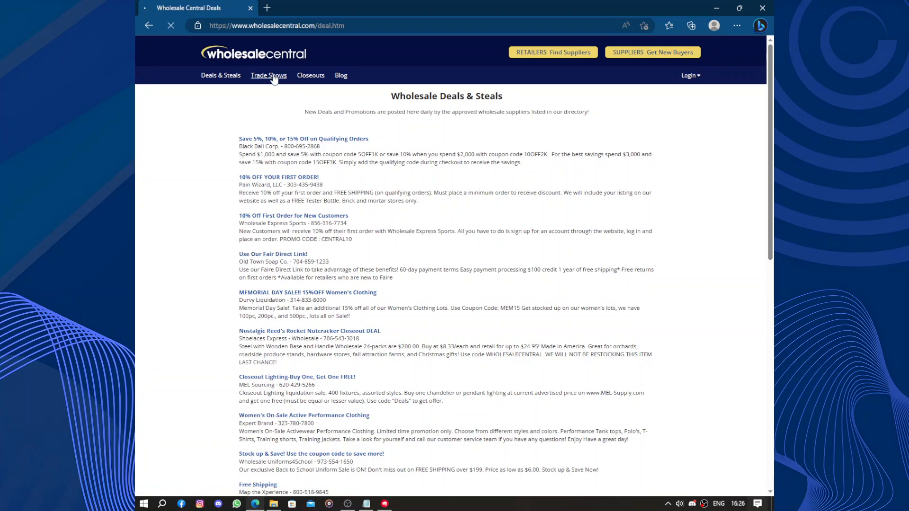
click(307, 78)
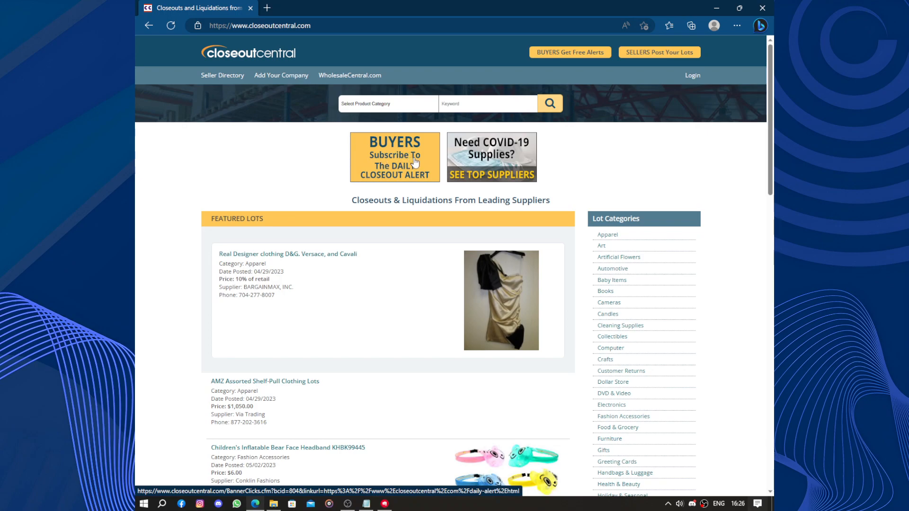
scroll(561, 150, down, 5)
scroll(562, 152, down, 8)
scroll(561, 152, up, 13)
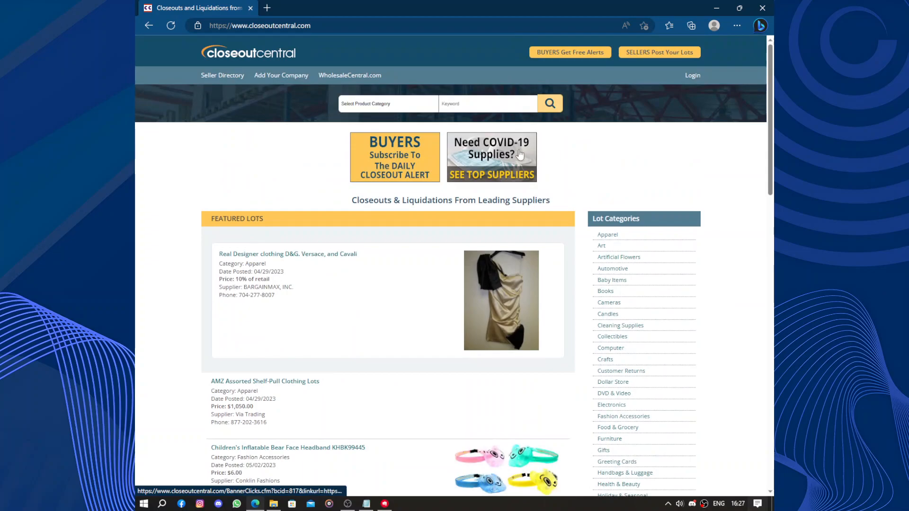
scroll(586, 156, down, 14)
scroll(587, 159, up, 14)
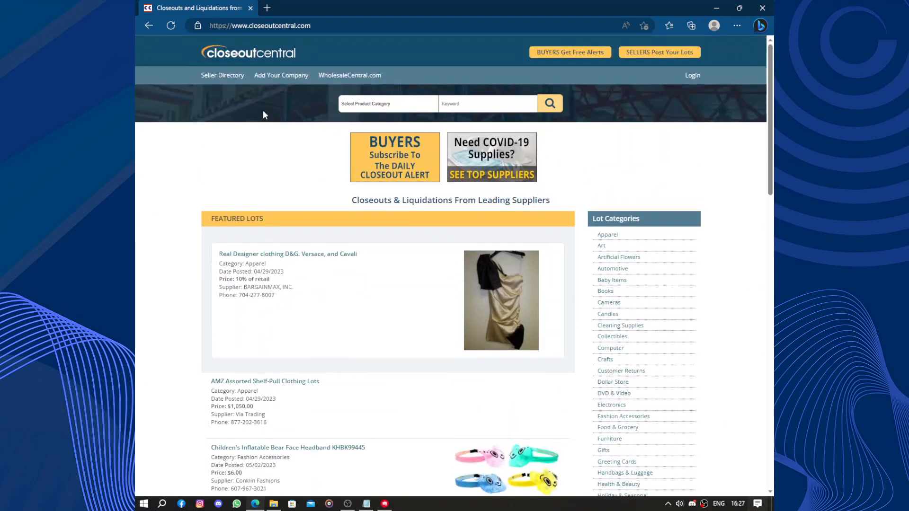
click(253, 55)
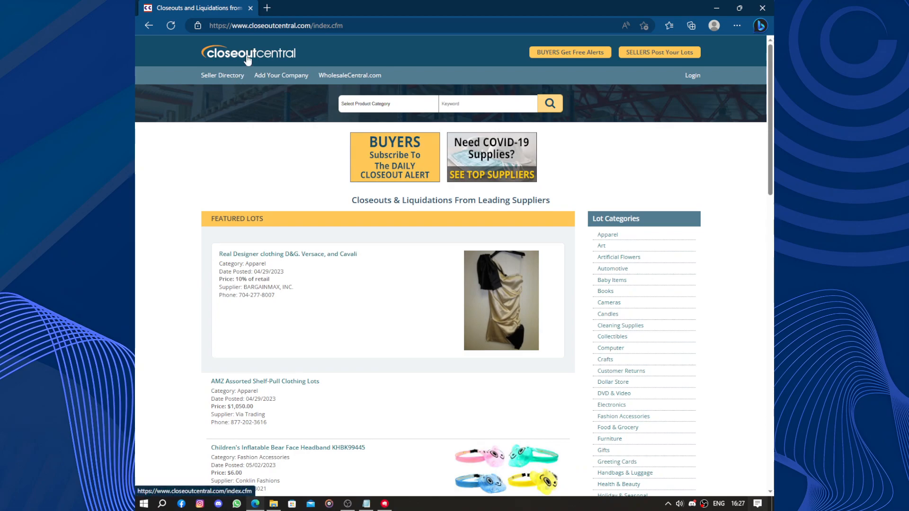
Return from the closeouts site to the Wholesale Central home page and reload it
click(149, 27)
click(149, 26)
click(149, 26)
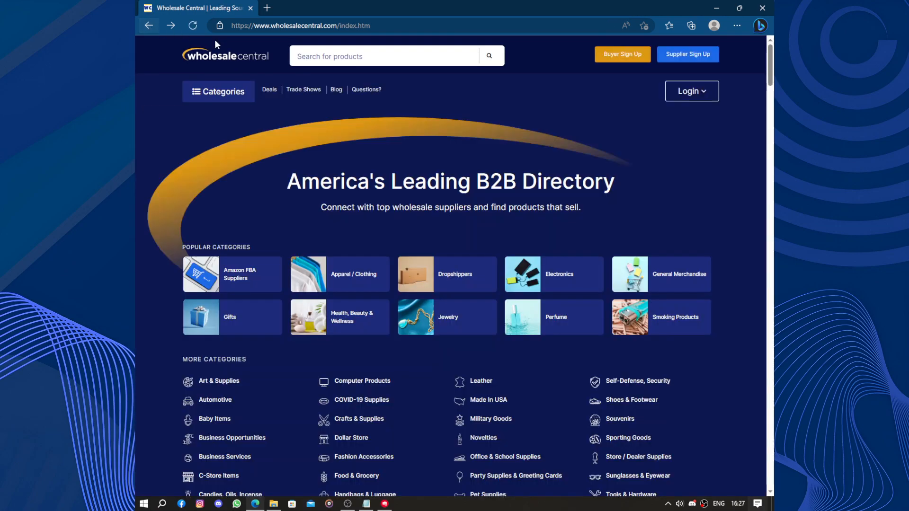
click(210, 60)
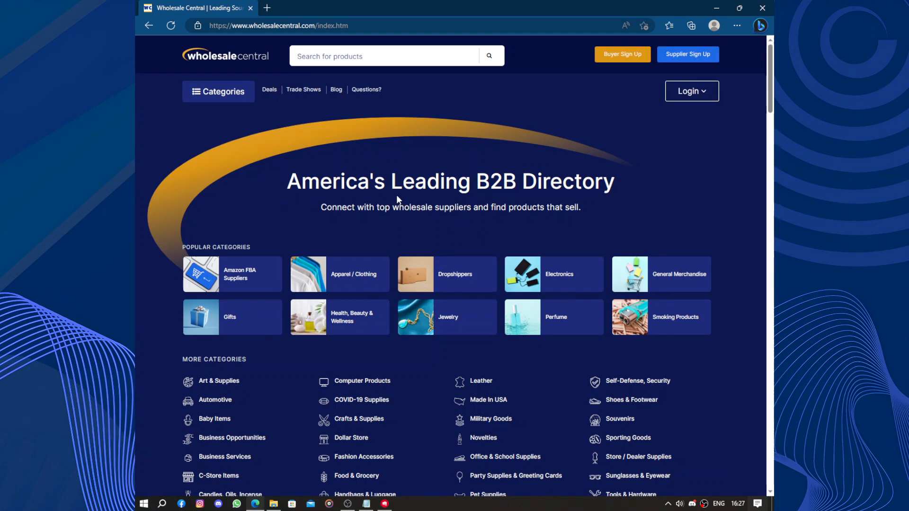
Look over the home page's featured suppliers, wholesale product directory, newsletter sign-up and footer links
scroll(396, 197, down, 15)
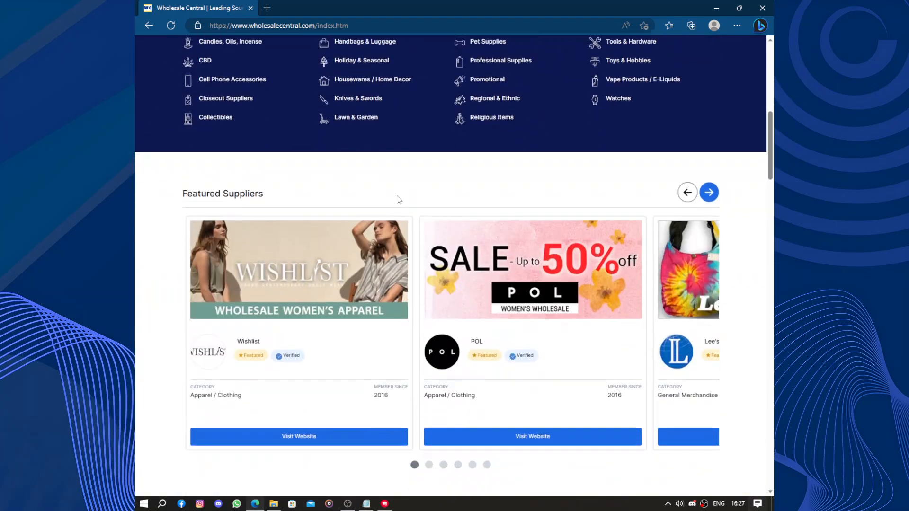
scroll(399, 200, down, 18)
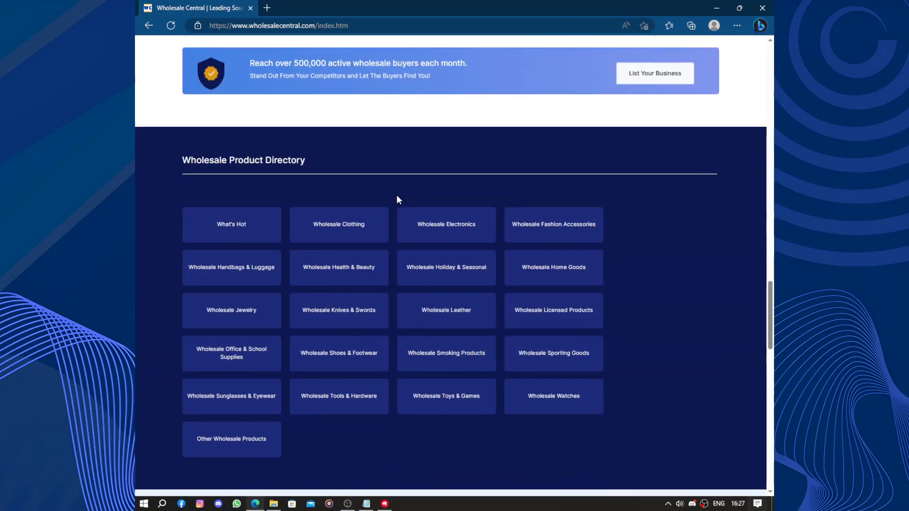
scroll(398, 199, up, 6)
scroll(396, 194, up, 20)
scroll(397, 195, down, 5)
scroll(397, 195, up, 2)
scroll(398, 202, down, 2)
scroll(398, 201, down, 3)
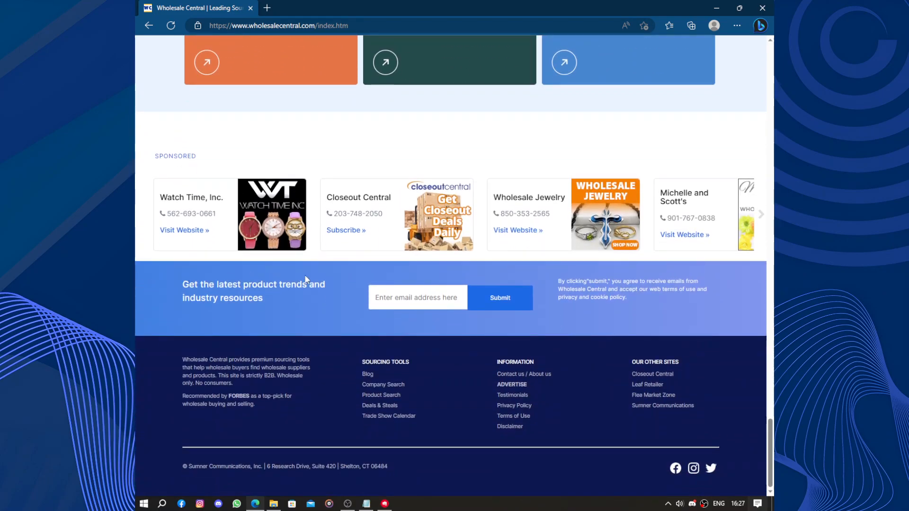
click(404, 292)
click(264, 322)
Open the Contact us / About us page, examine the company information and contact form, and return to the home page
click(526, 377)
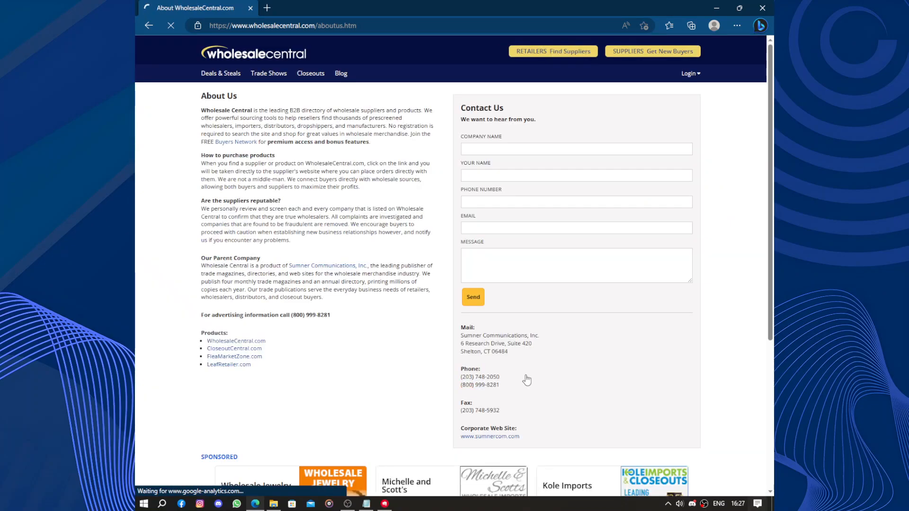
scroll(454, 261, down, 4)
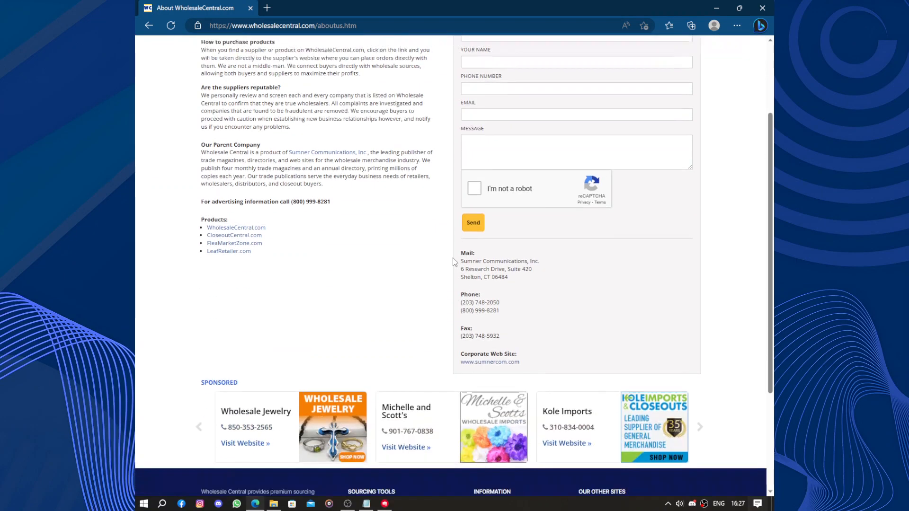
scroll(476, 241, up, 4)
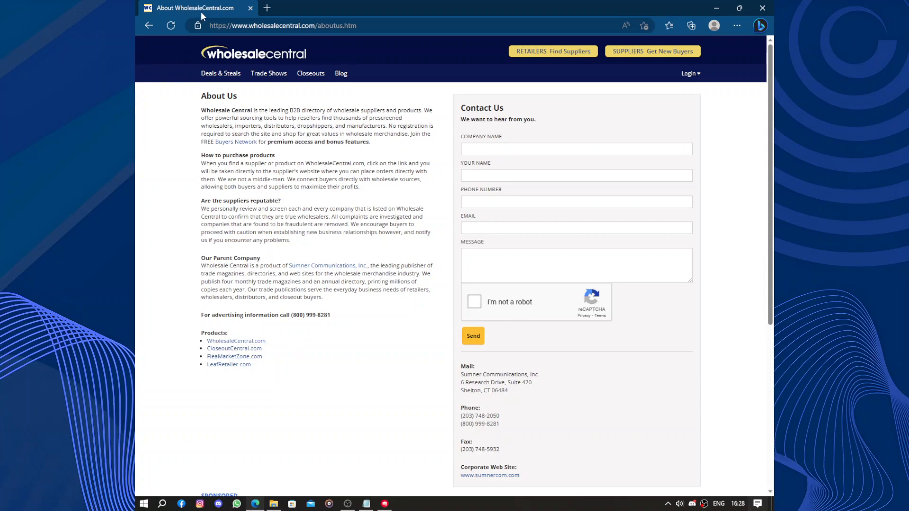
click(266, 57)
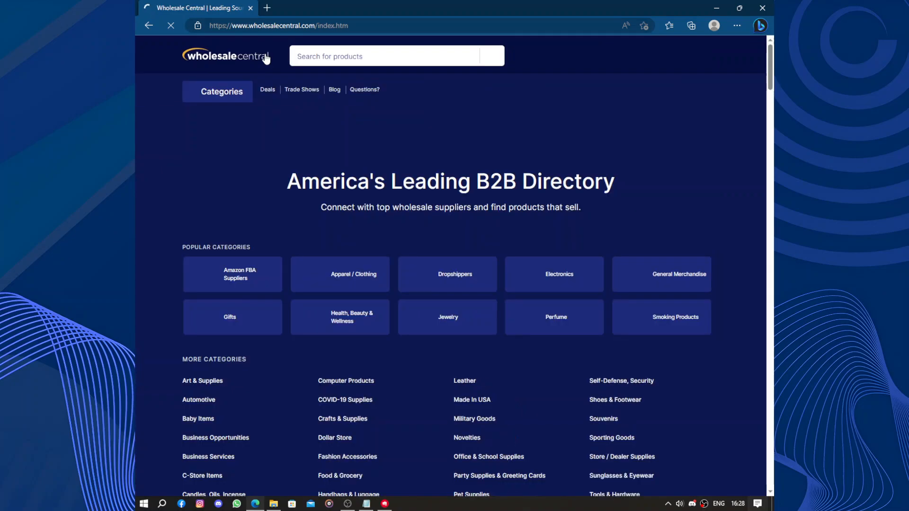